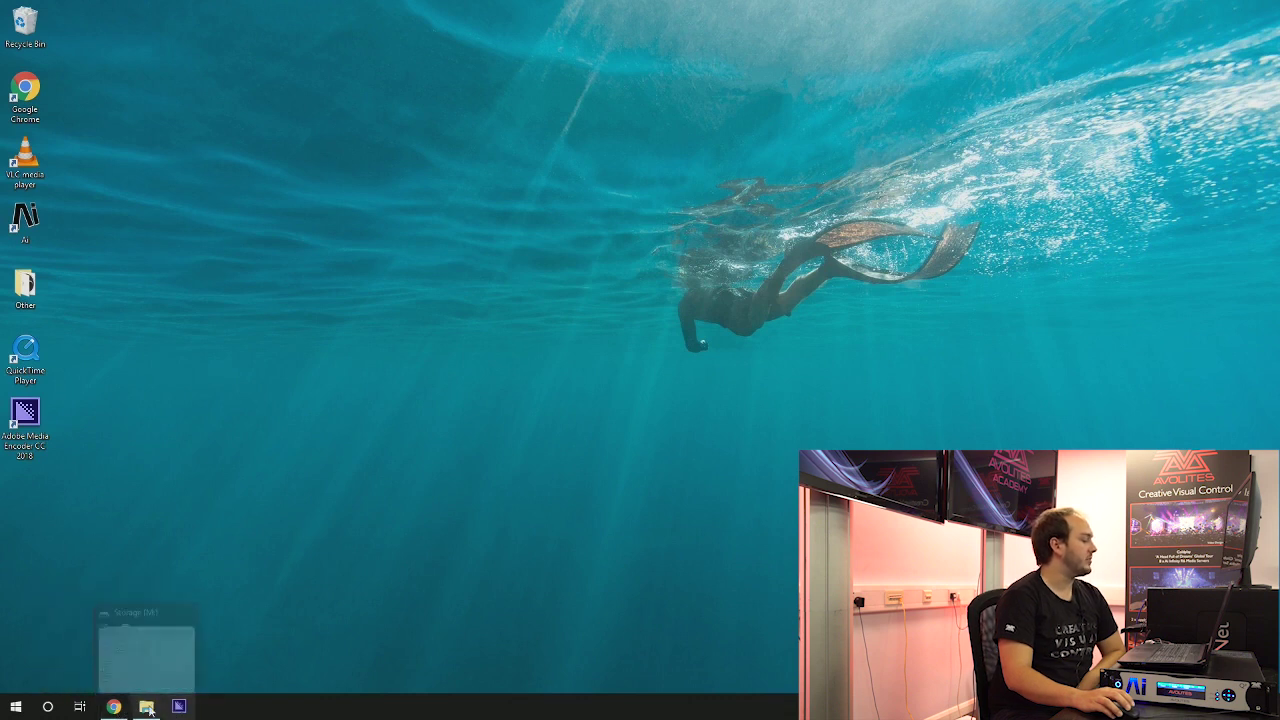
{"action": "left_click", "coordinate": [114, 709]}
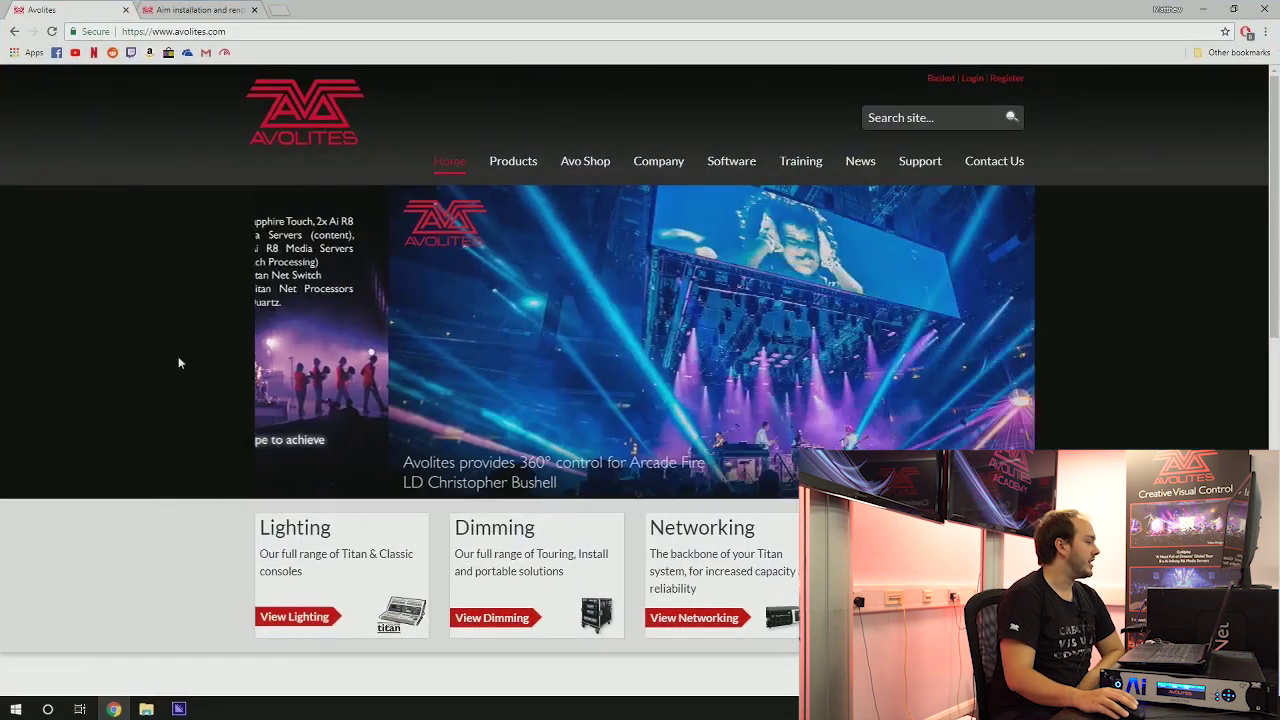
{"action": "mouse_move", "coordinate": [729, 163]}
{"action": "mouse_move", "coordinate": [737, 189]}
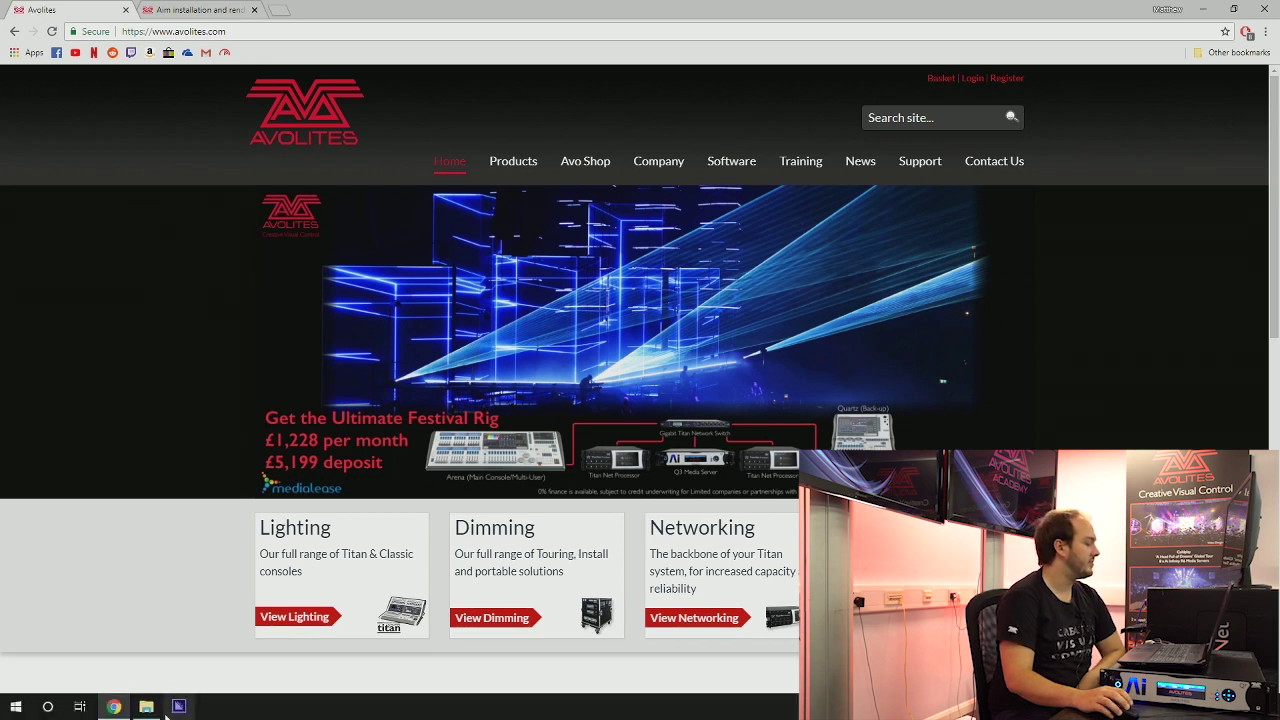
Run AiM_CodecInstaller_Windows from Downloads, install AiM Codec 1.0, and finish the setup
{"action": "left_click", "coordinate": [148, 710]}
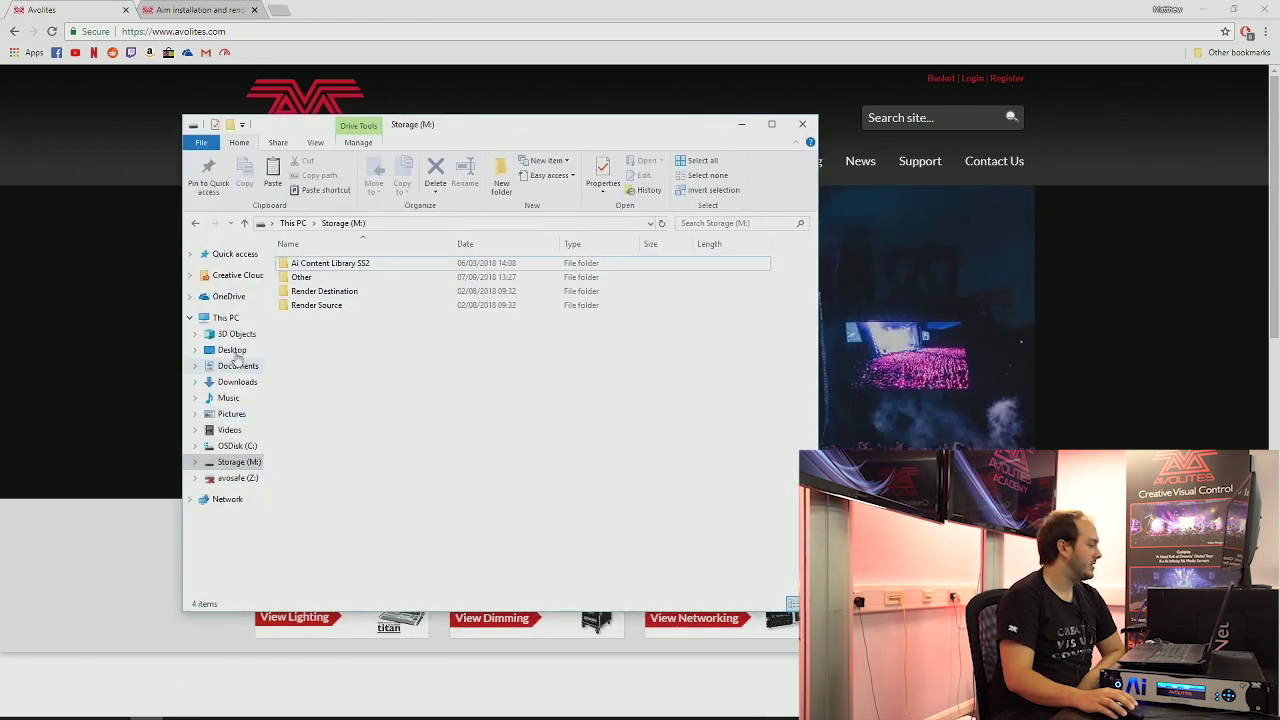
{"action": "left_click", "coordinate": [240, 382]}
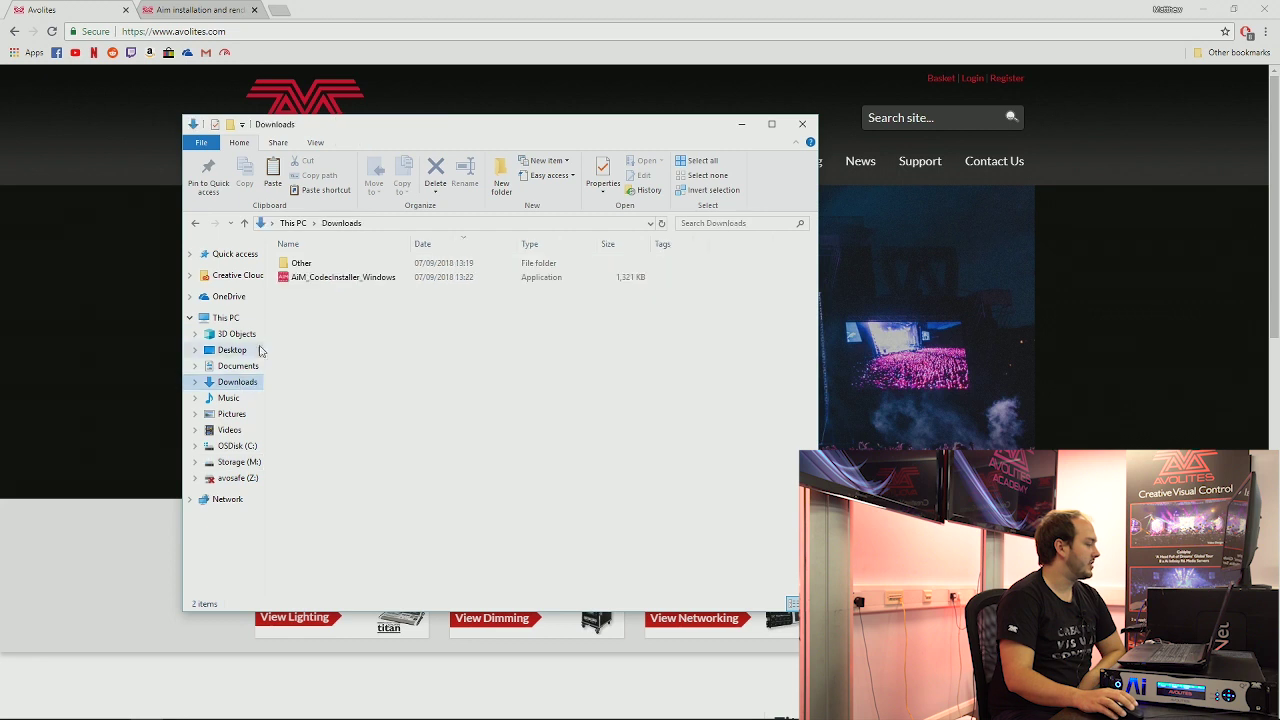
{"action": "double_click", "coordinate": [310, 280]}
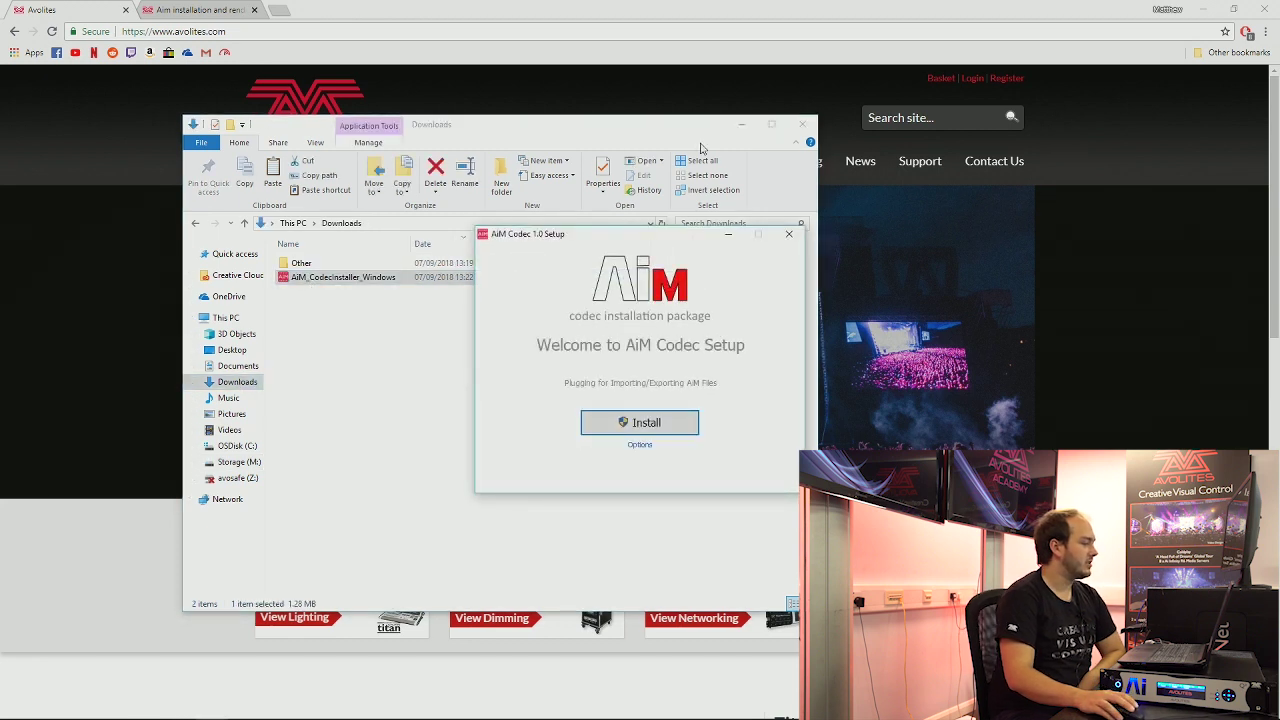
{"action": "left_click", "coordinate": [740, 128]}
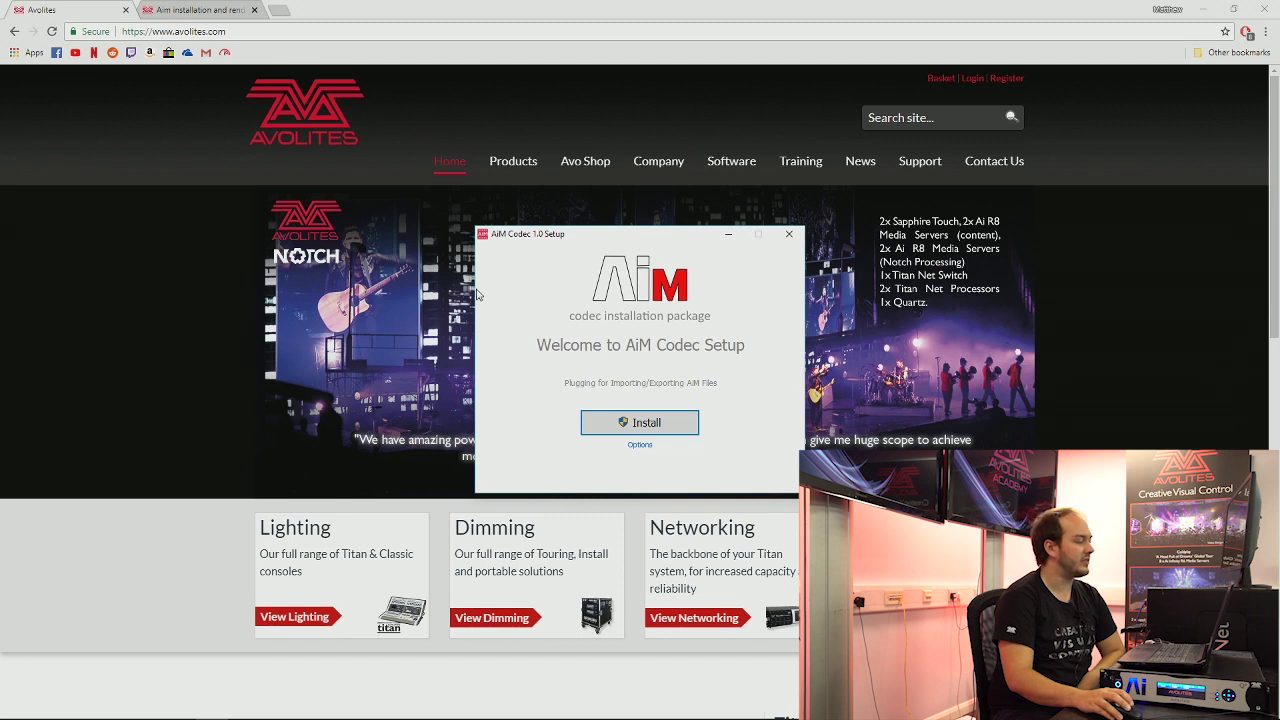
{"action": "left_click", "coordinate": [668, 428]}
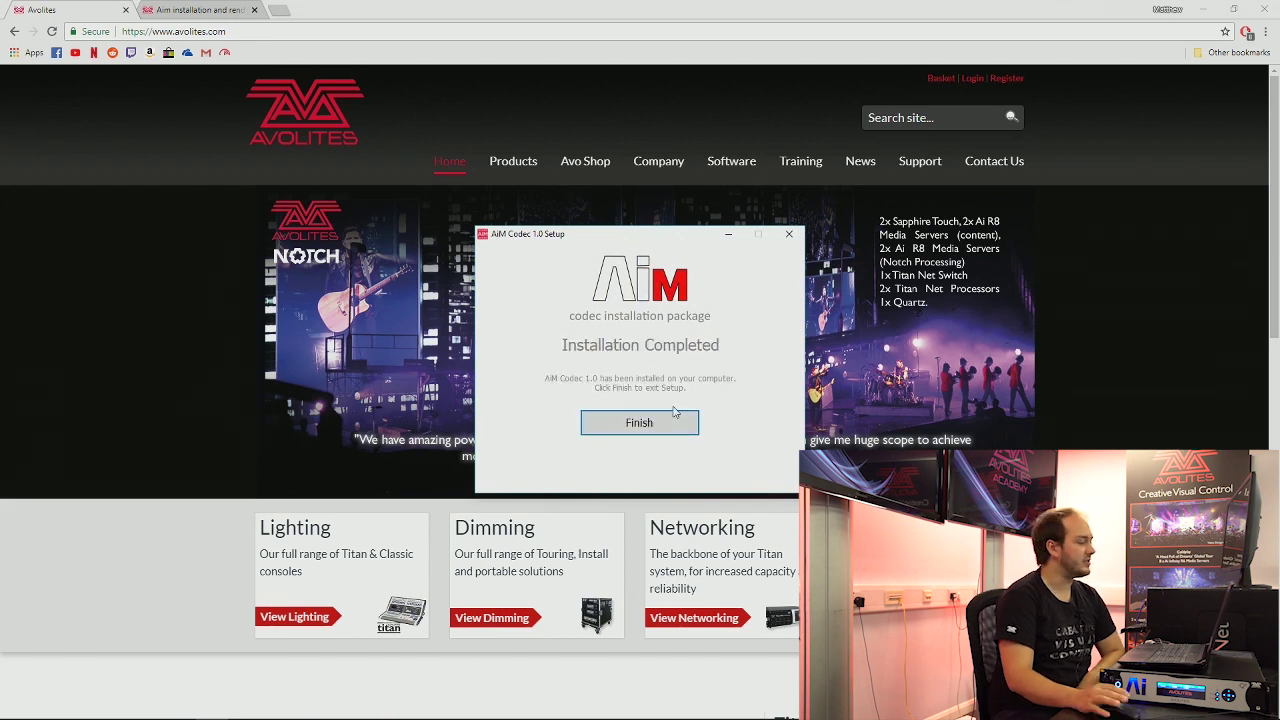
{"action": "left_click", "coordinate": [626, 428]}
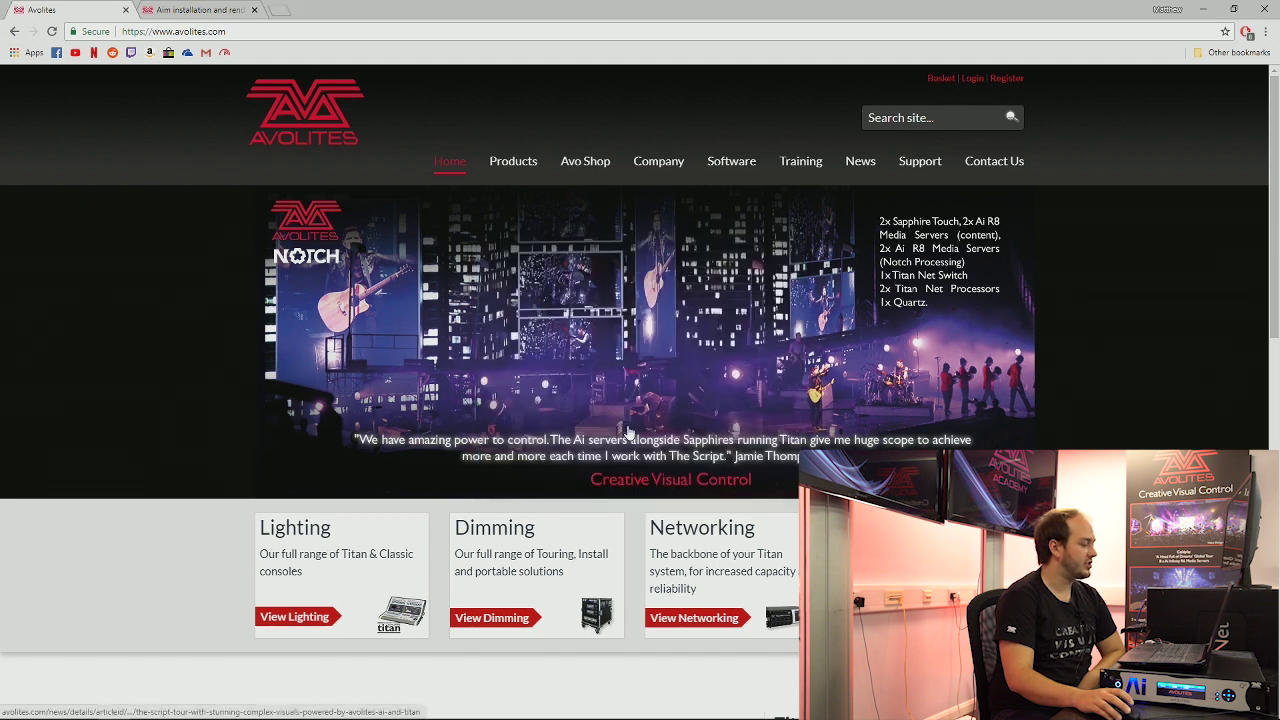
Scroll the AiM guide PDF to 'Rendering from Media Encoder', then minimize Chrome
{"action": "left_click", "coordinate": [200, 9]}
{"action": "scroll", "coordinate": [650, 462], "scroll_direction": "up", "scroll_amount": 12}
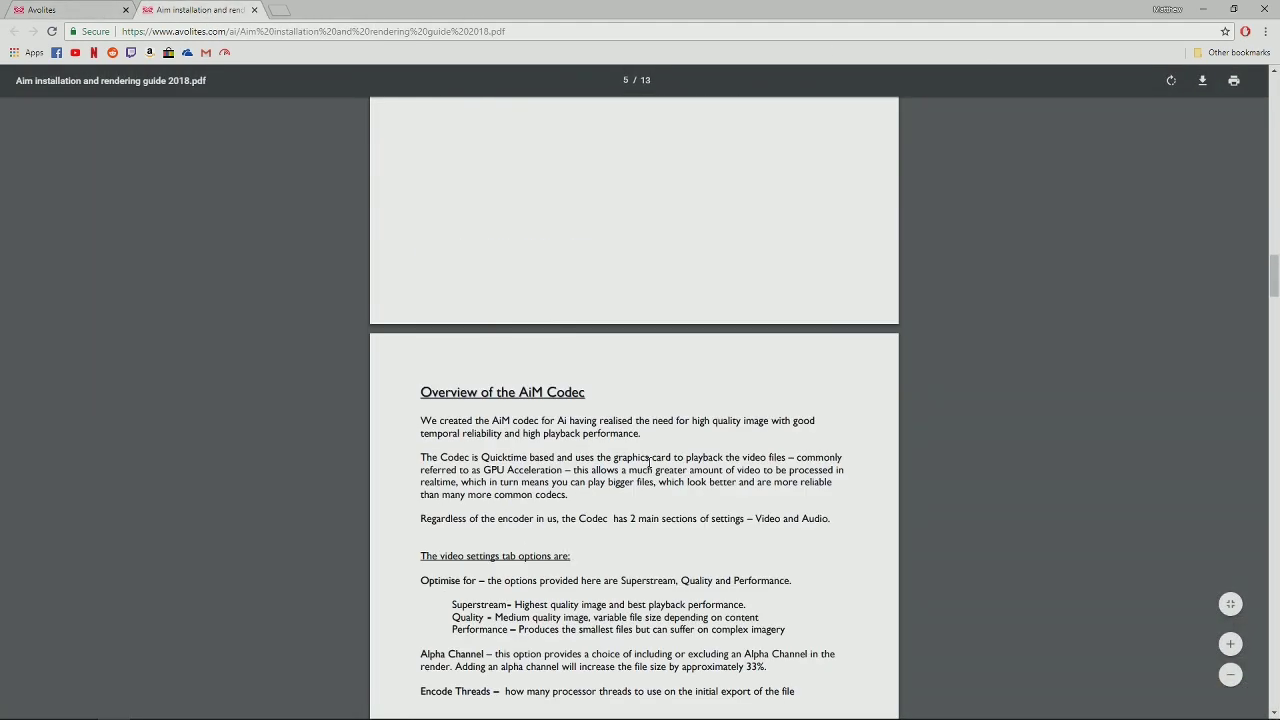
{"action": "scroll", "coordinate": [641, 463], "scroll_direction": "down", "scroll_amount": 15}
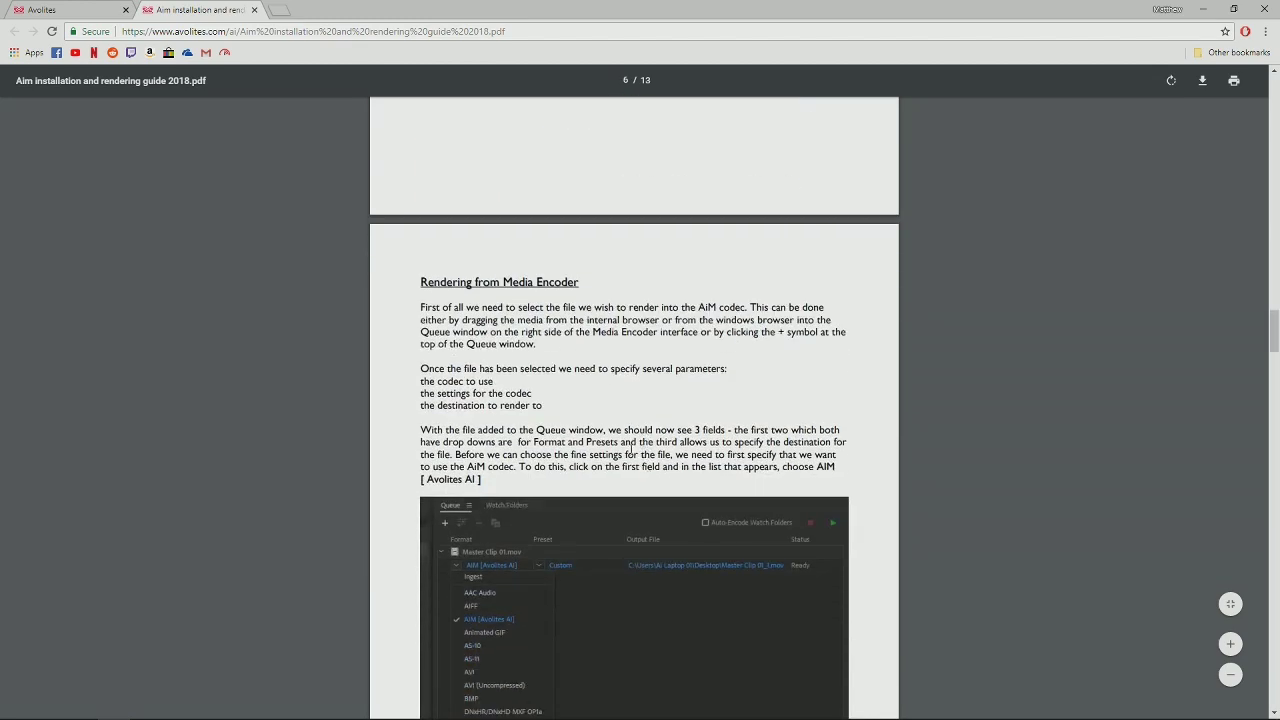
{"action": "scroll", "coordinate": [640, 445], "scroll_direction": "down", "scroll_amount": 2}
{"action": "scroll", "coordinate": [636, 446], "scroll_direction": "down", "scroll_amount": 5}
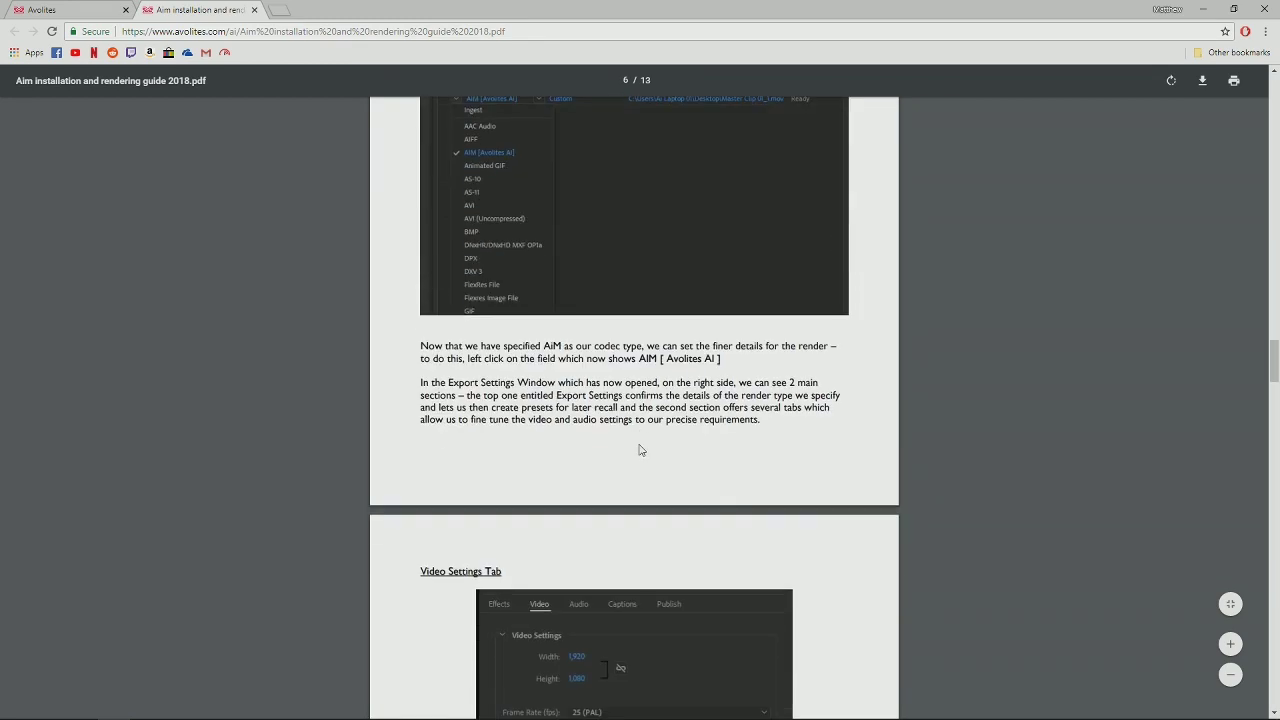
{"action": "left_click", "coordinate": [1205, 10]}
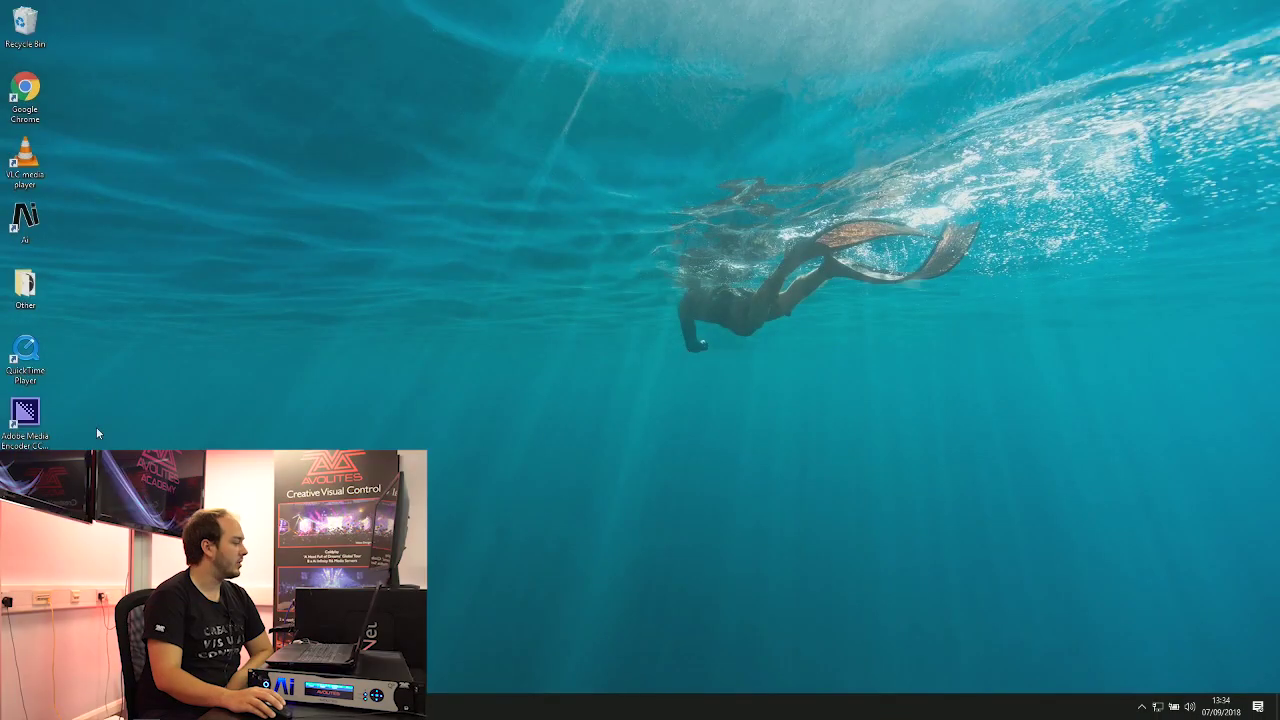
Launch Adobe Media Encoder CC 2018 from its desktop icon
{"action": "double_click", "coordinate": [33, 419]}
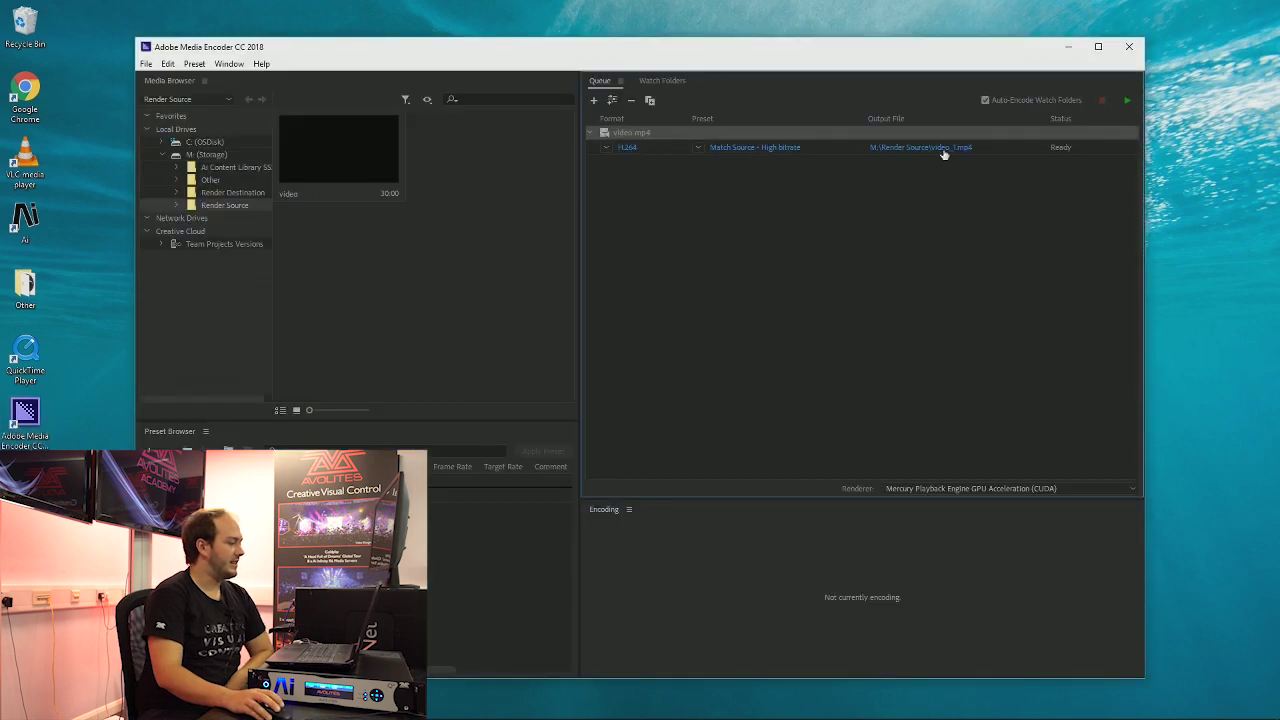
Remove the old video.mp4 job and drag video.mp4 from Media Browser into the Queue
{"action": "right_click", "coordinate": [997, 148]}
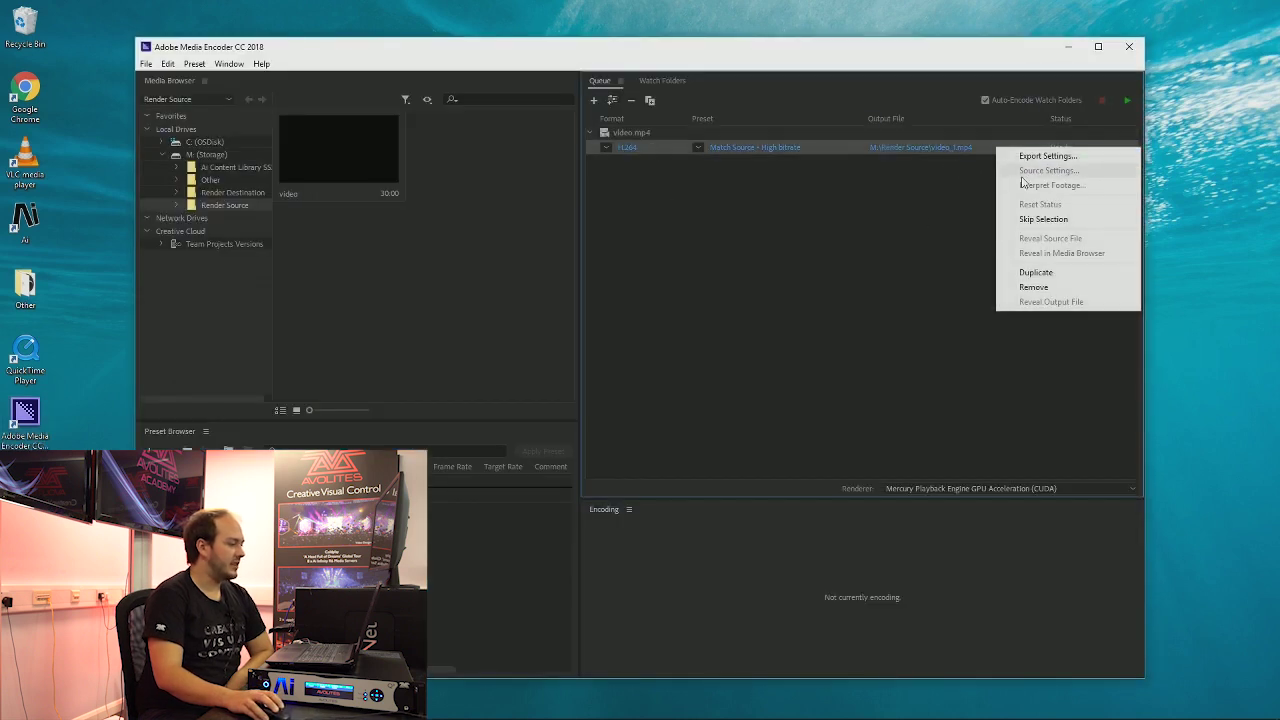
{"action": "left_click", "coordinate": [1035, 287]}
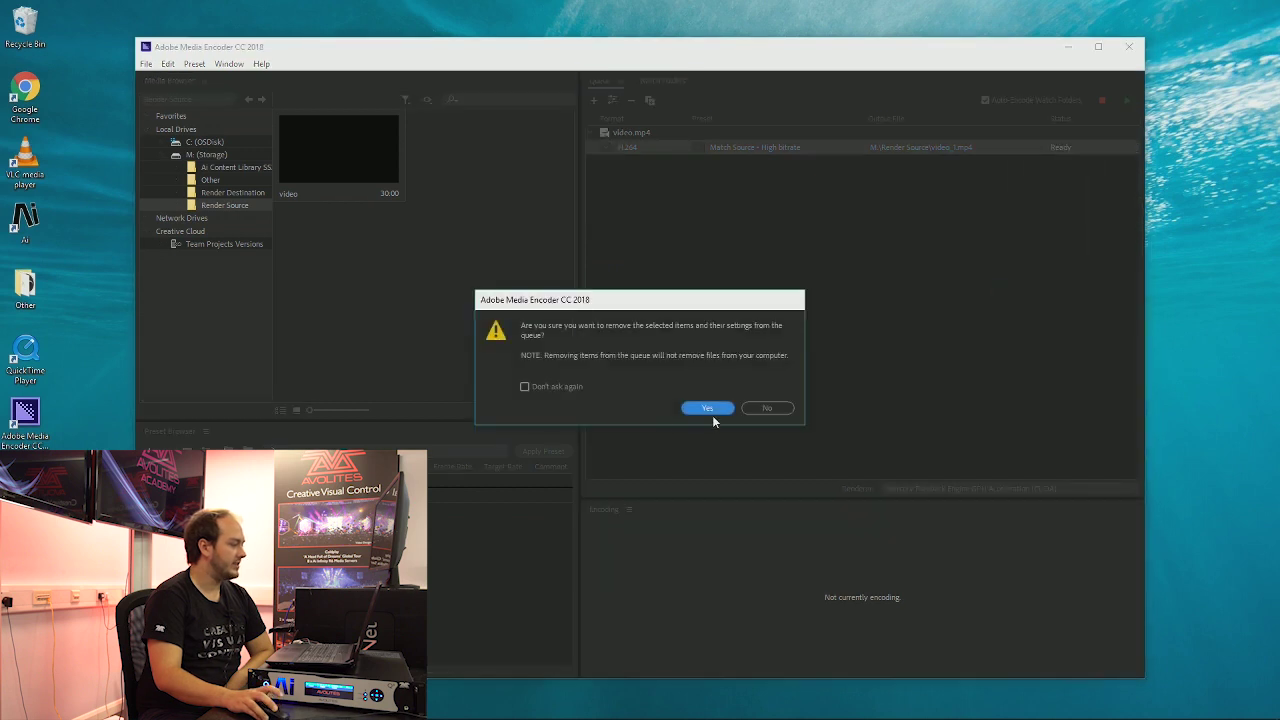
{"action": "left_click", "coordinate": [707, 408]}
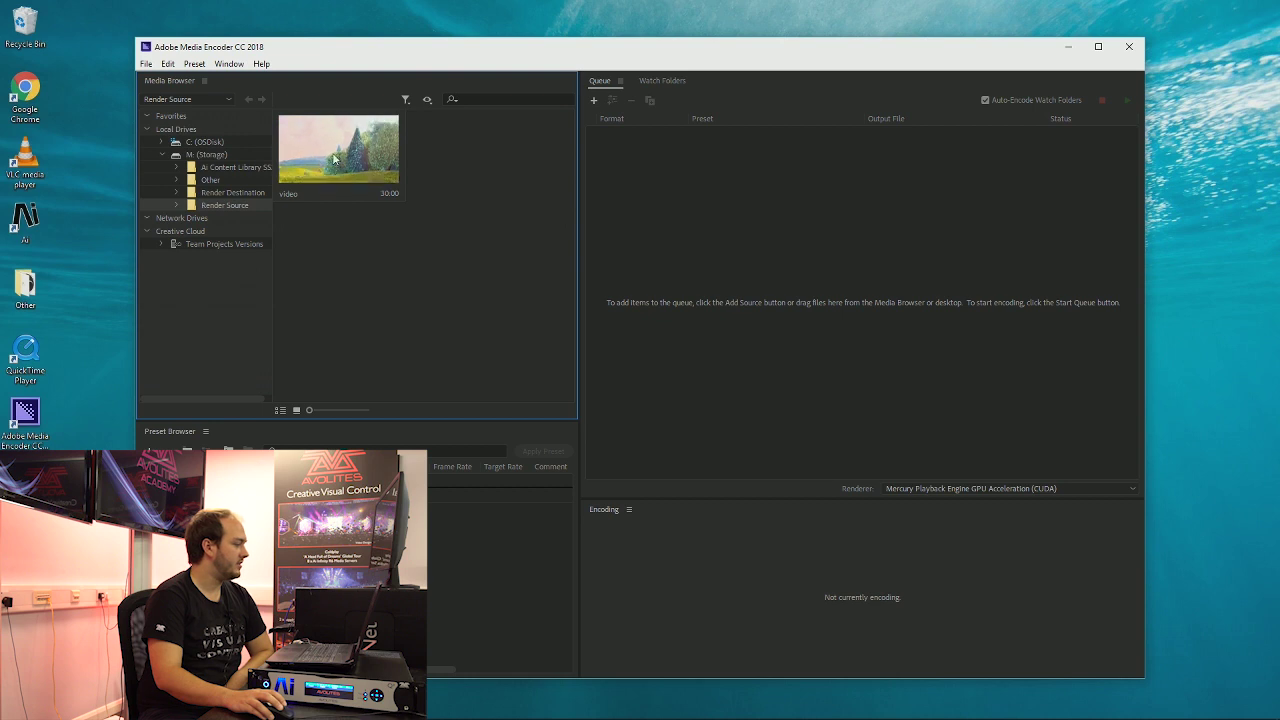
{"action": "left_click_drag", "start_coordinate": [335, 158], "coordinate": [730, 230]}
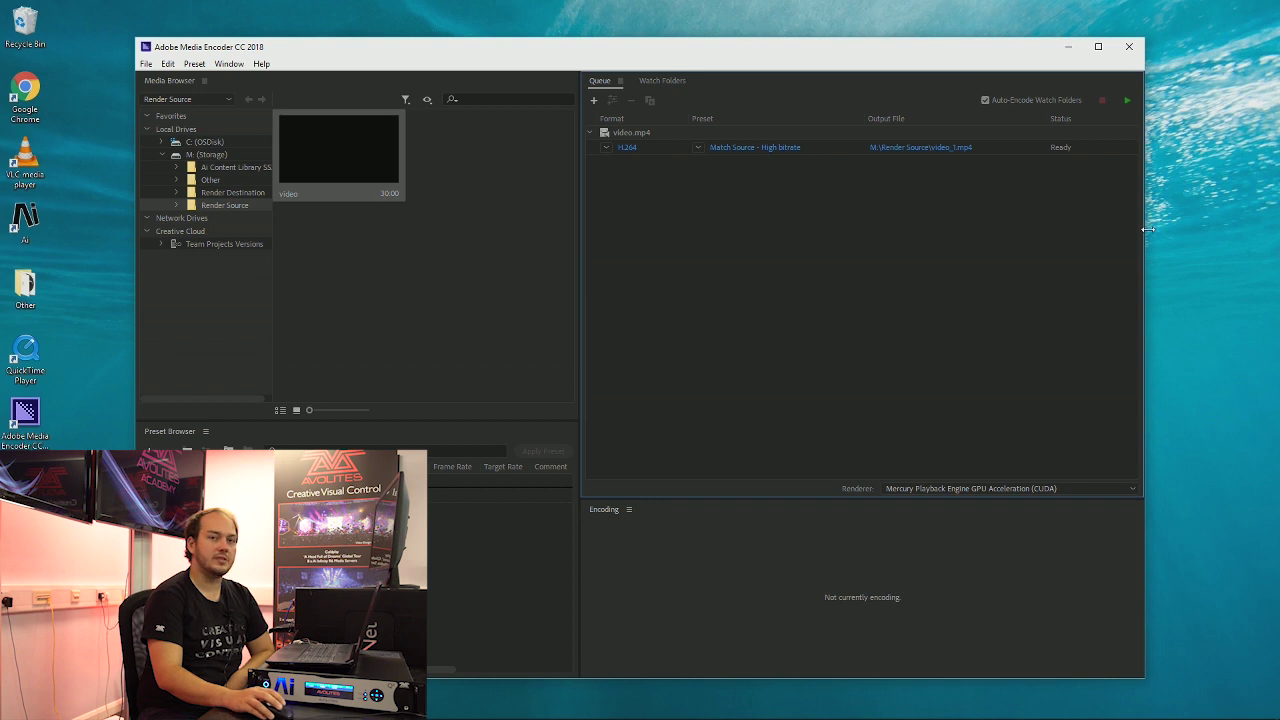
Change the video.mp4 job's format to AIM [Avolites AI] and open its Export Settings
{"action": "left_click", "coordinate": [606, 148]}
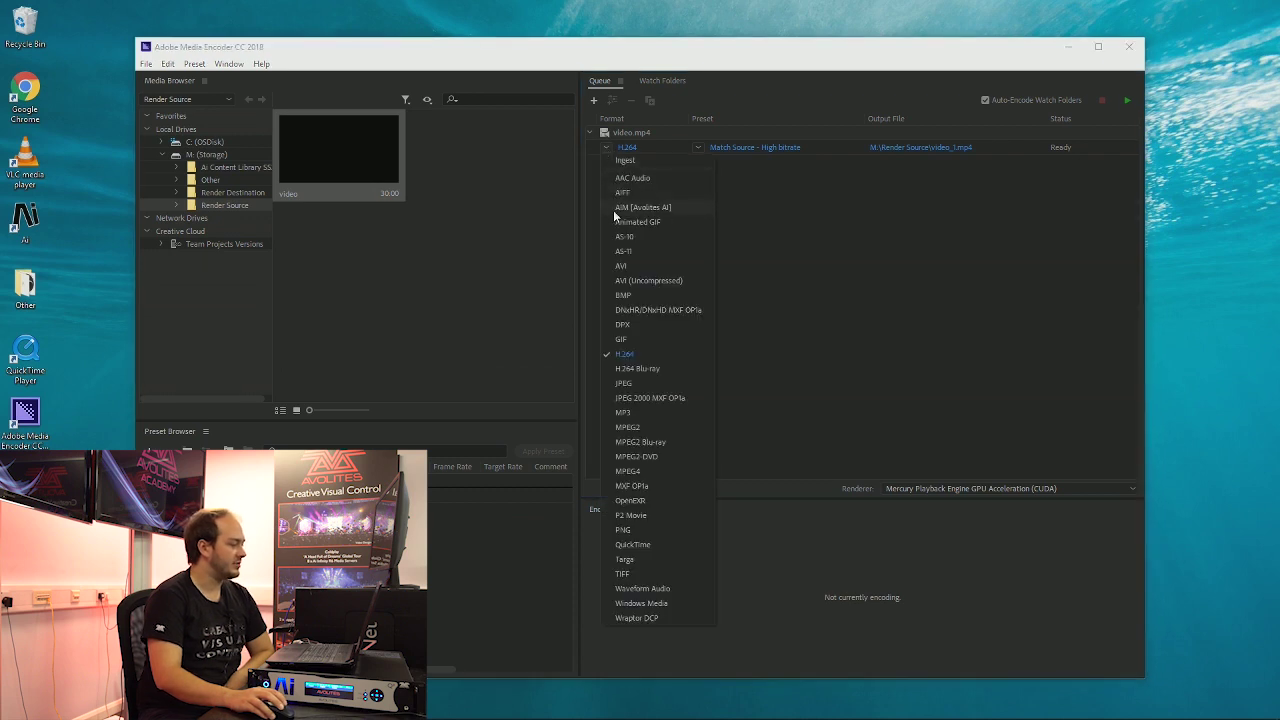
{"action": "left_click", "coordinate": [675, 207]}
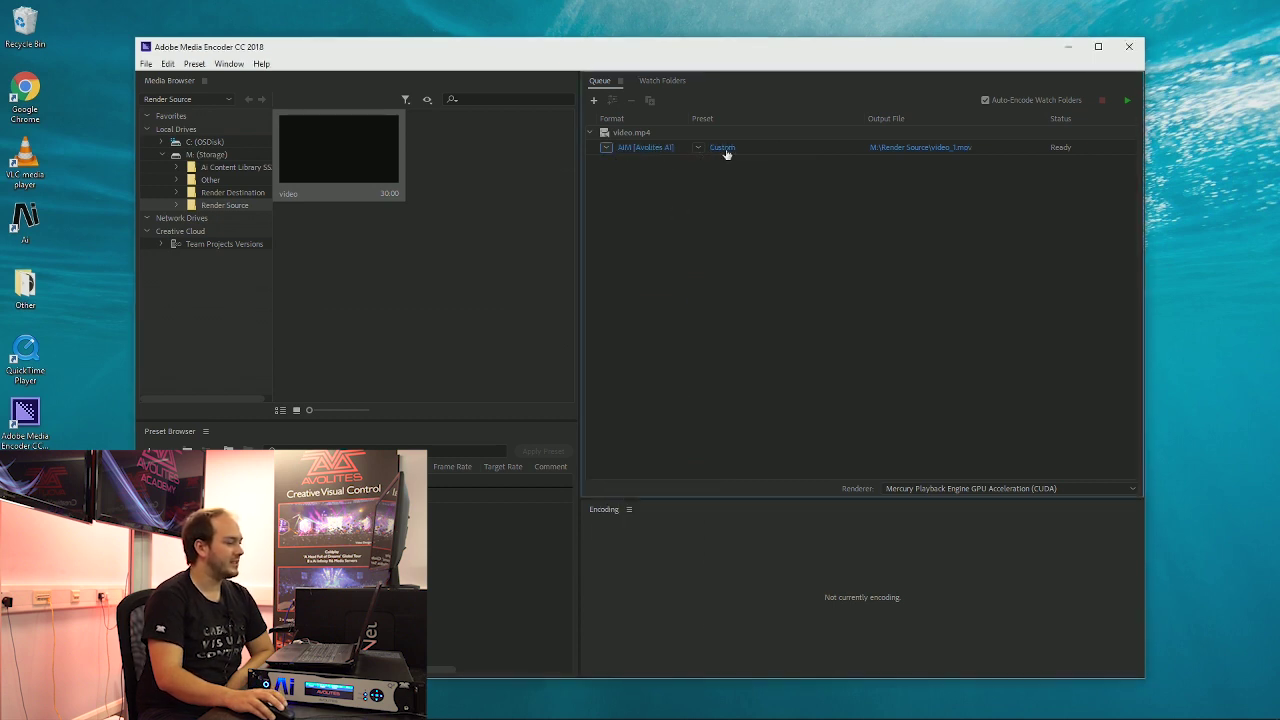
{"action": "left_click", "coordinate": [658, 148]}
Move the preview playhead to a mid-clip frame around 00:00:11:36
{"action": "left_click_drag", "start_coordinate": [688, 94], "coordinate": [726, 86]}
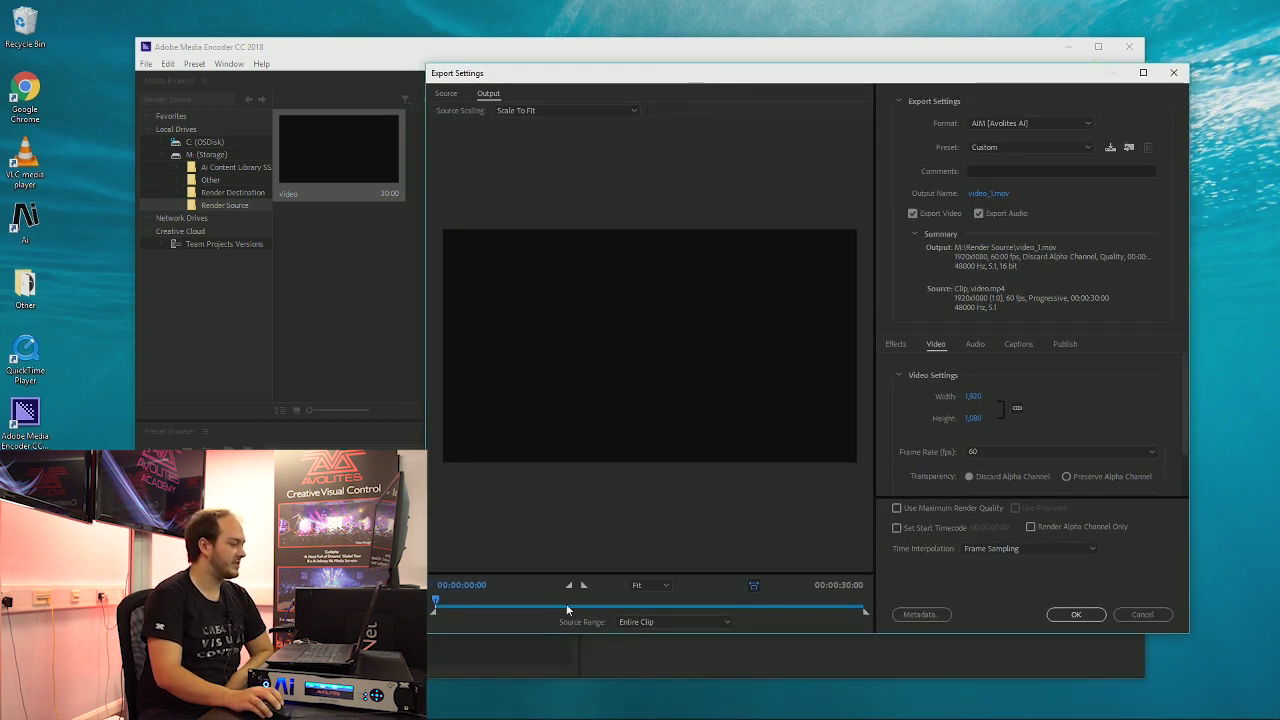
{"action": "left_click_drag", "start_coordinate": [576, 603], "coordinate": [600, 603]}
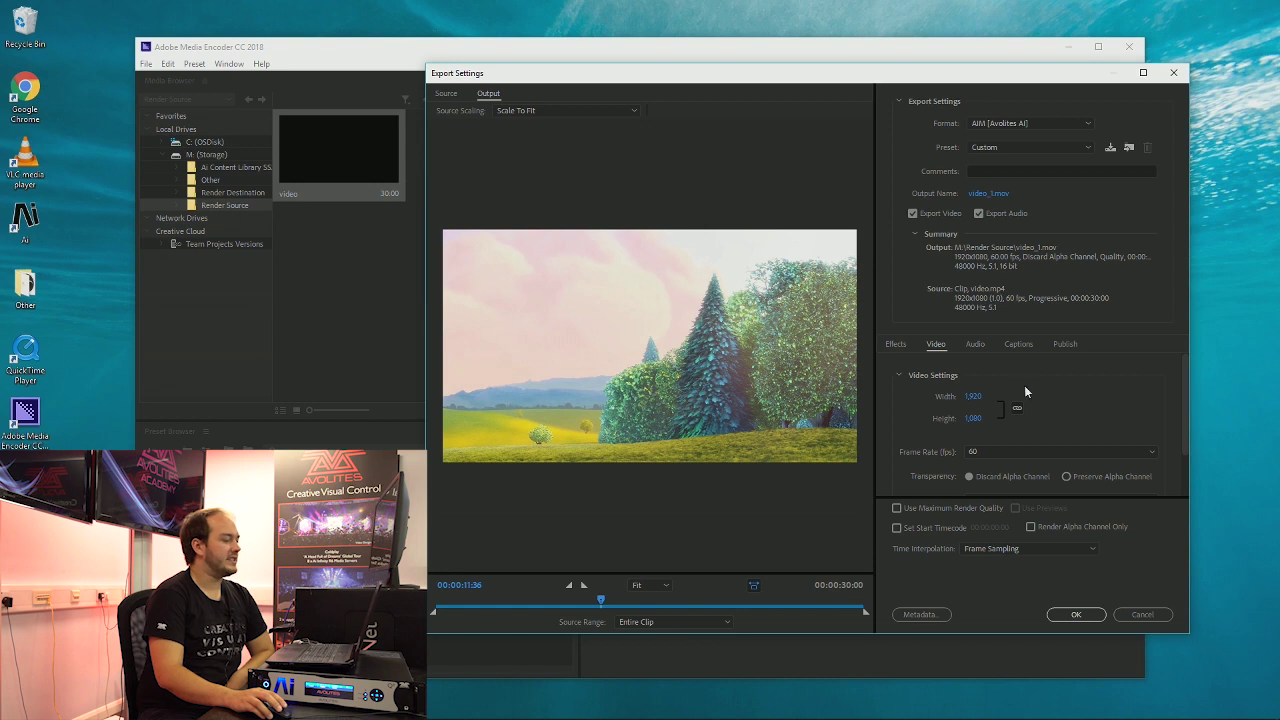
{"action": "scroll", "coordinate": [1046, 404], "scroll_direction": "down", "scroll_amount": 2}
{"action": "scroll", "coordinate": [1047, 410], "scroll_direction": "down", "scroll_amount": 1}
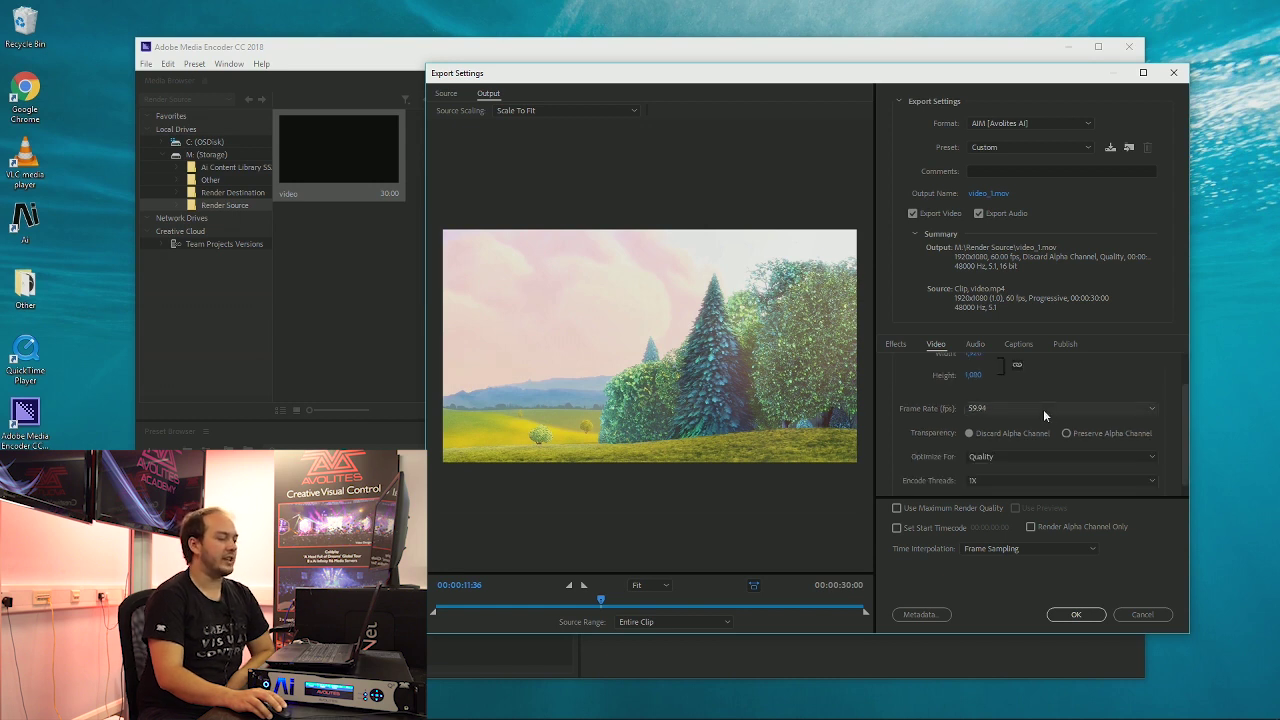
{"action": "scroll", "coordinate": [1047, 408], "scroll_direction": "up", "scroll_amount": 3}
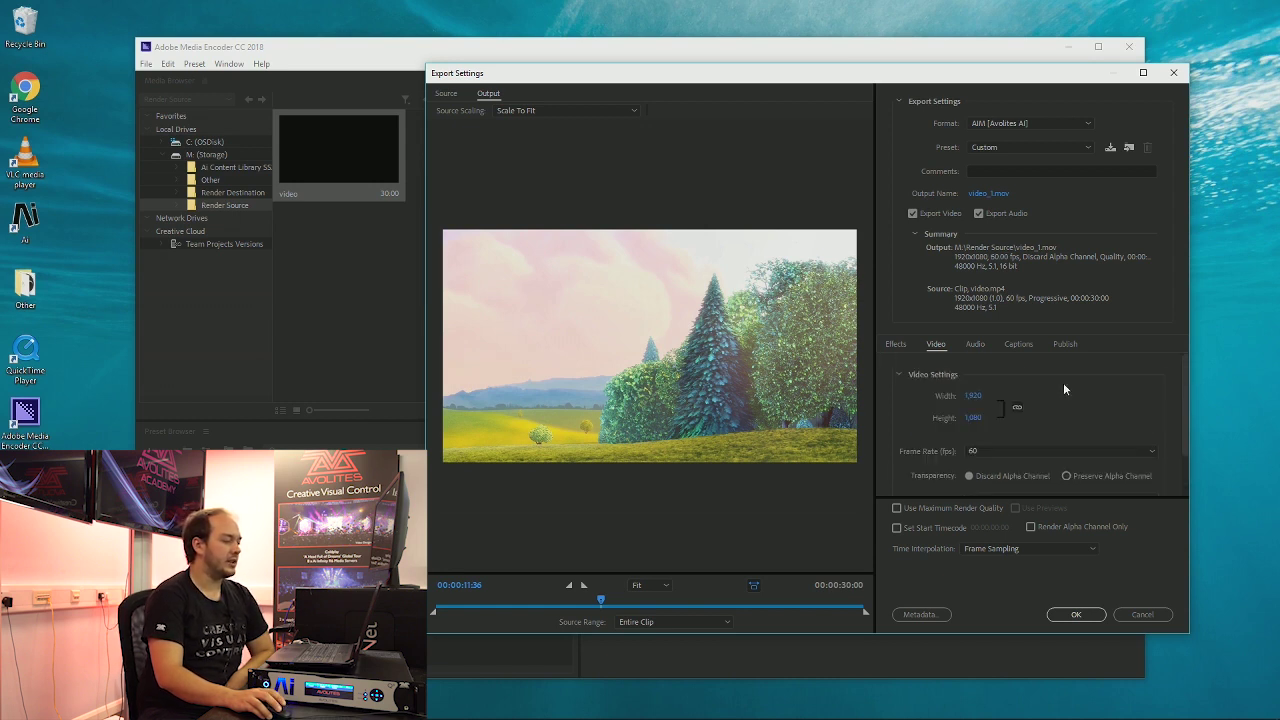
Link width and height, and keep the output frame rate at 60 fps
{"action": "left_click", "coordinate": [1007, 405]}
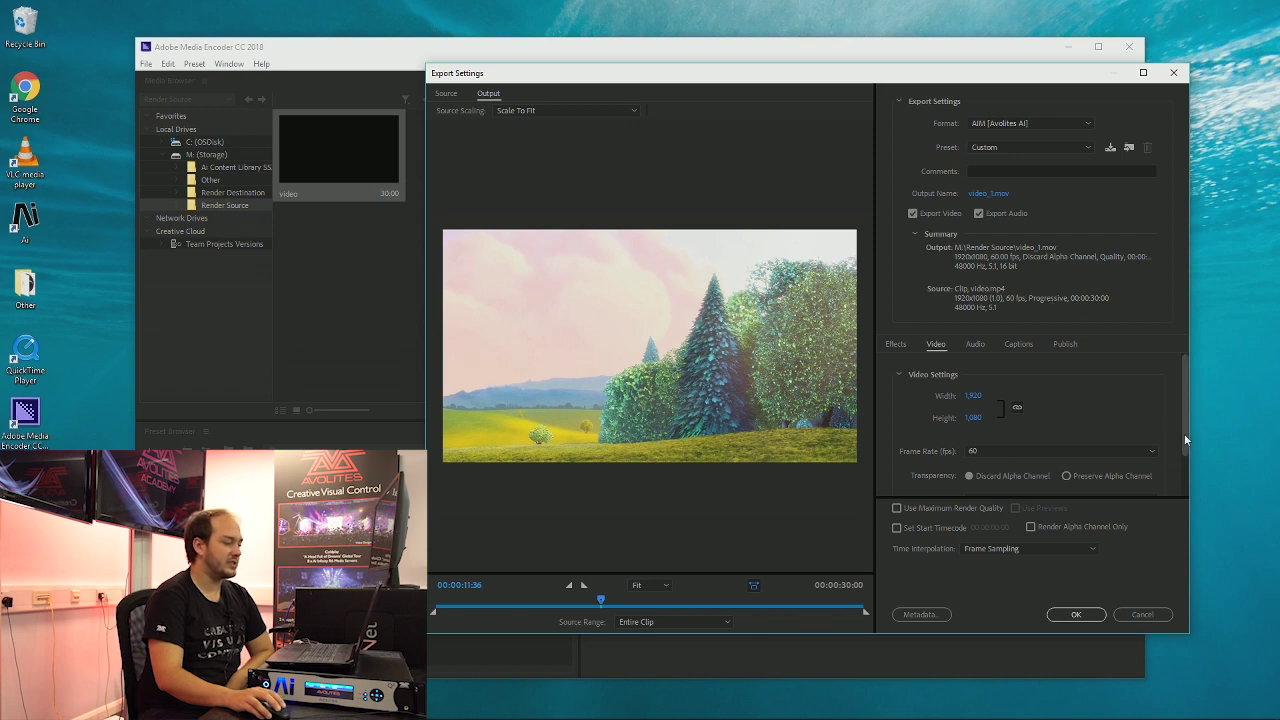
{"action": "left_click", "coordinate": [1148, 451]}
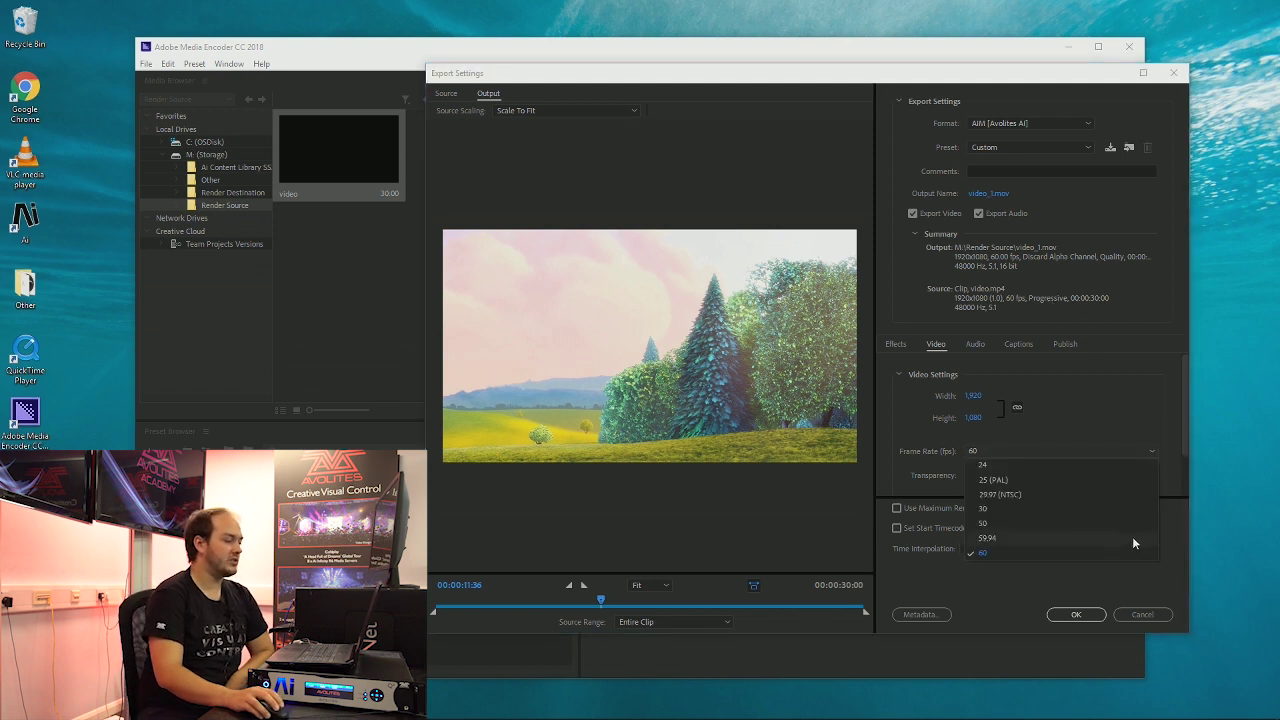
{"action": "left_click", "coordinate": [1151, 451]}
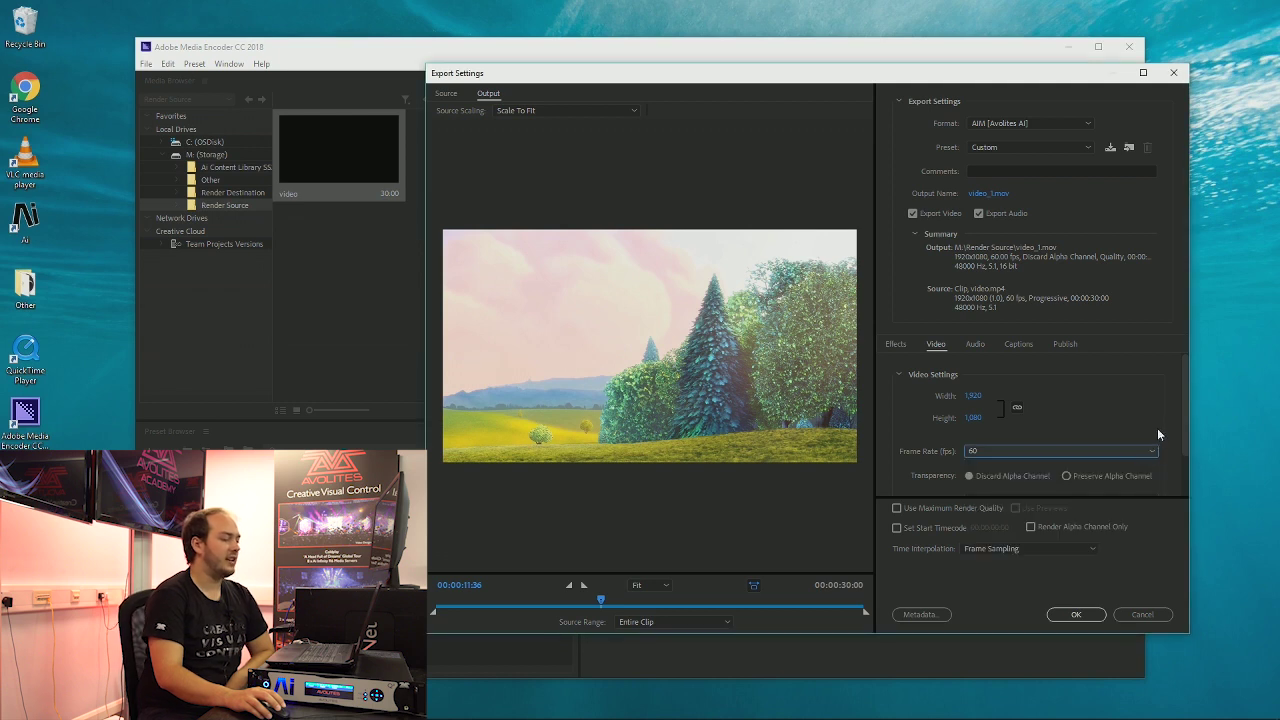
Scroll the Video settings down until Optimize For and Encode Threads are visible
{"action": "left_click_drag", "start_coordinate": [1184, 429], "coordinate": [1186, 445]}
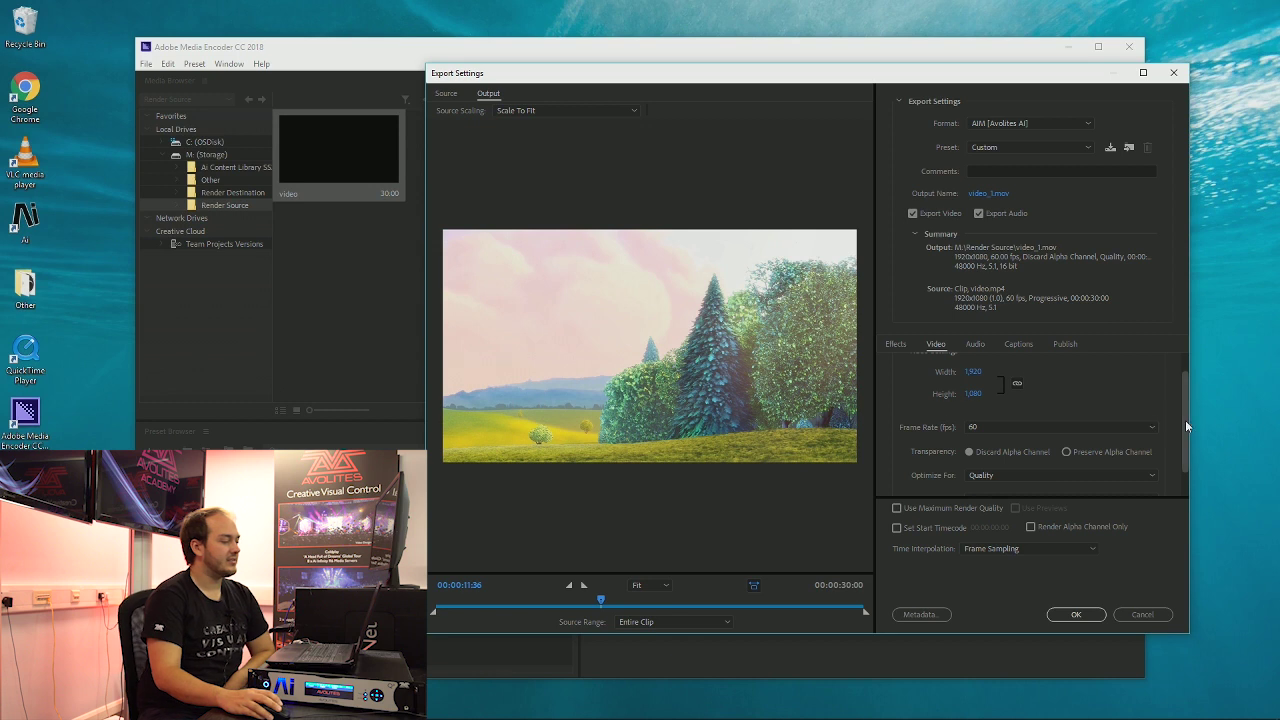
{"action": "left_click_drag", "start_coordinate": [1185, 420], "coordinate": [1180, 439]}
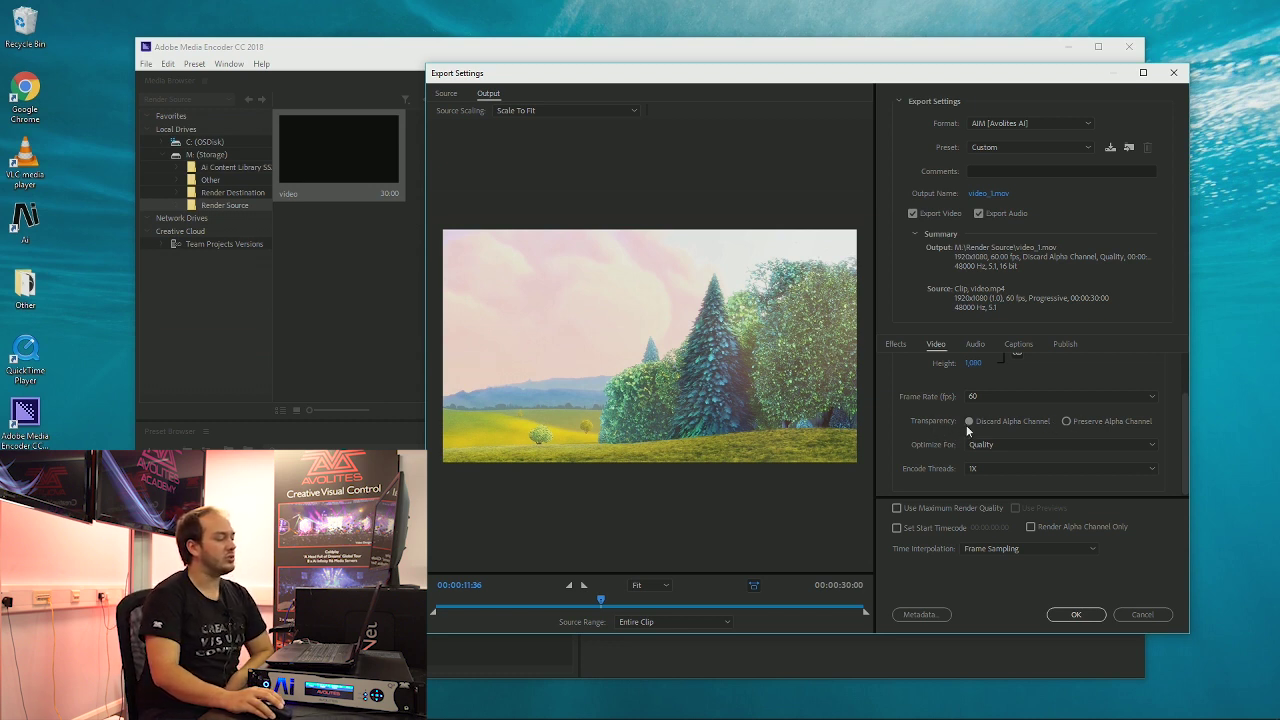
Enable Discard Alpha Channel and set Optimize For to Super Stream
{"action": "left_click", "coordinate": [990, 427]}
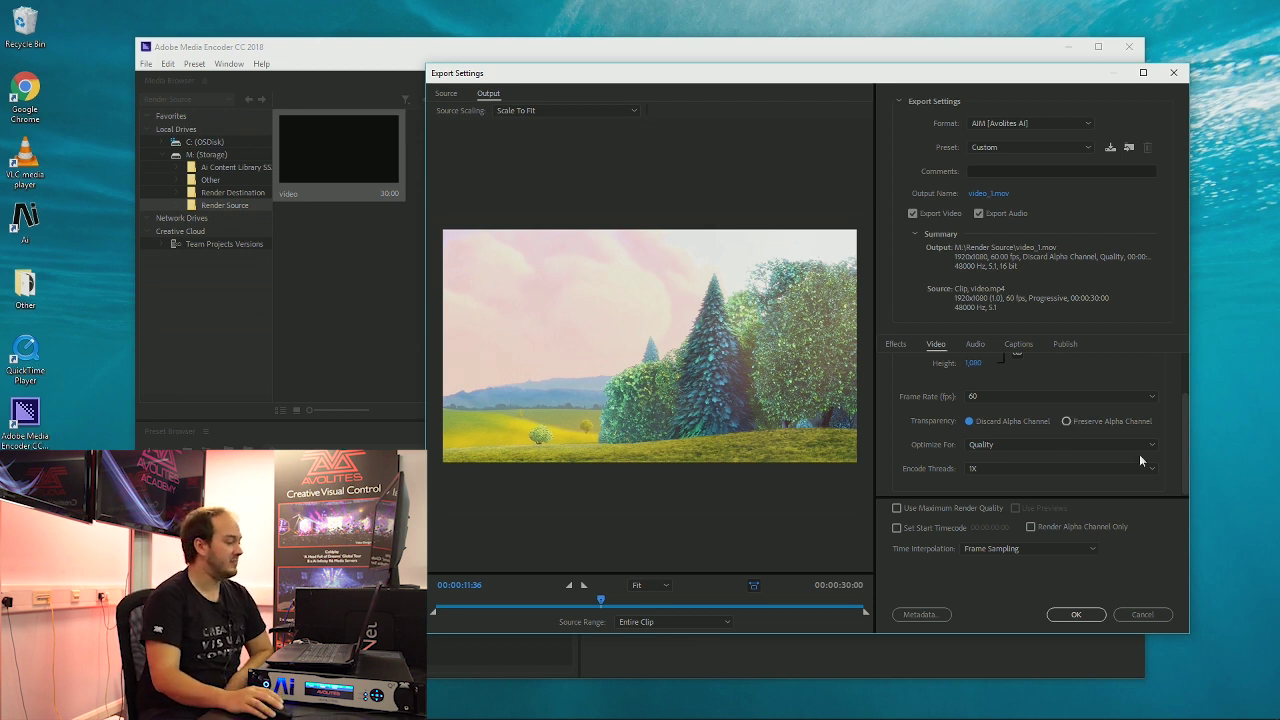
{"action": "left_click", "coordinate": [1040, 444]}
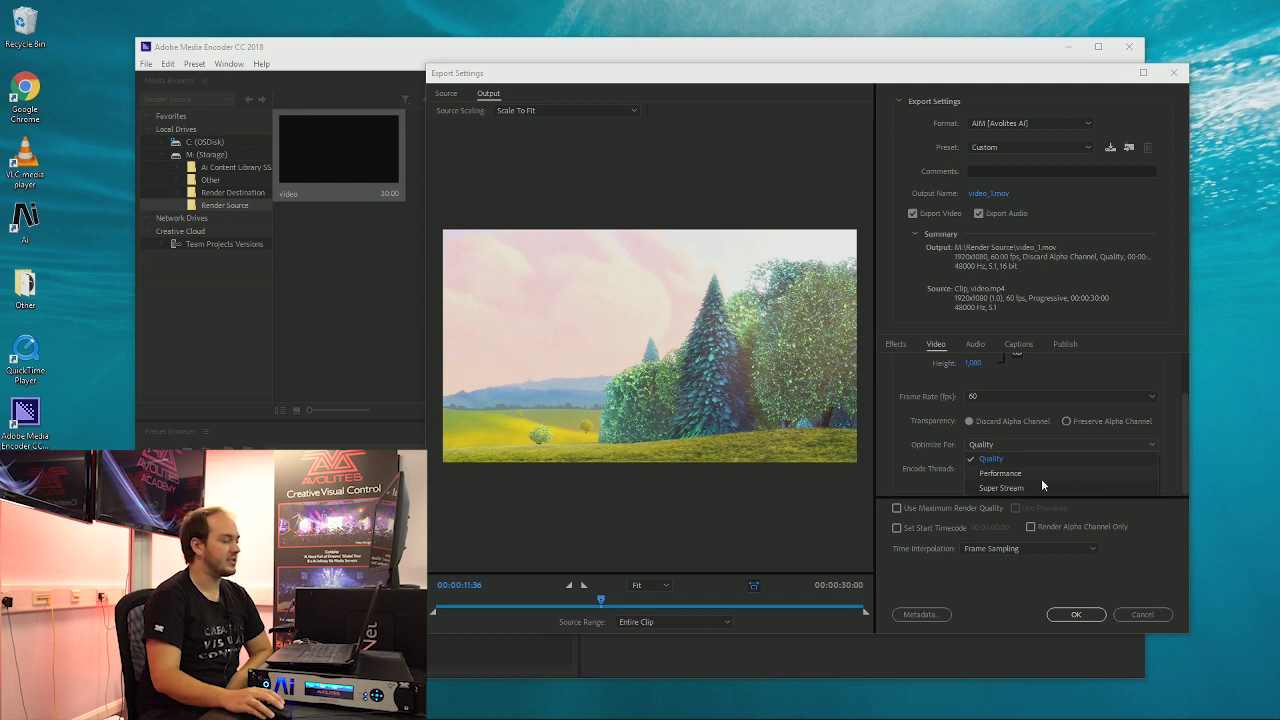
{"action": "left_click", "coordinate": [992, 488]}
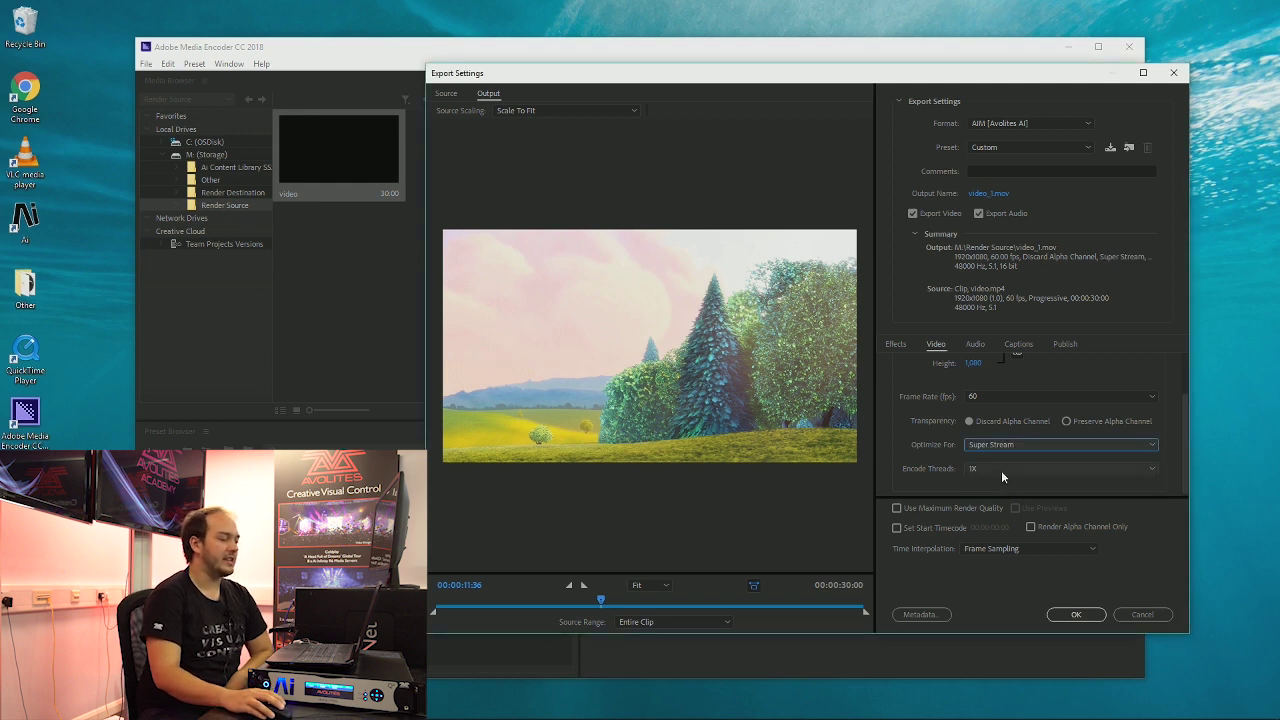
{"action": "left_click", "coordinate": [1001, 470]}
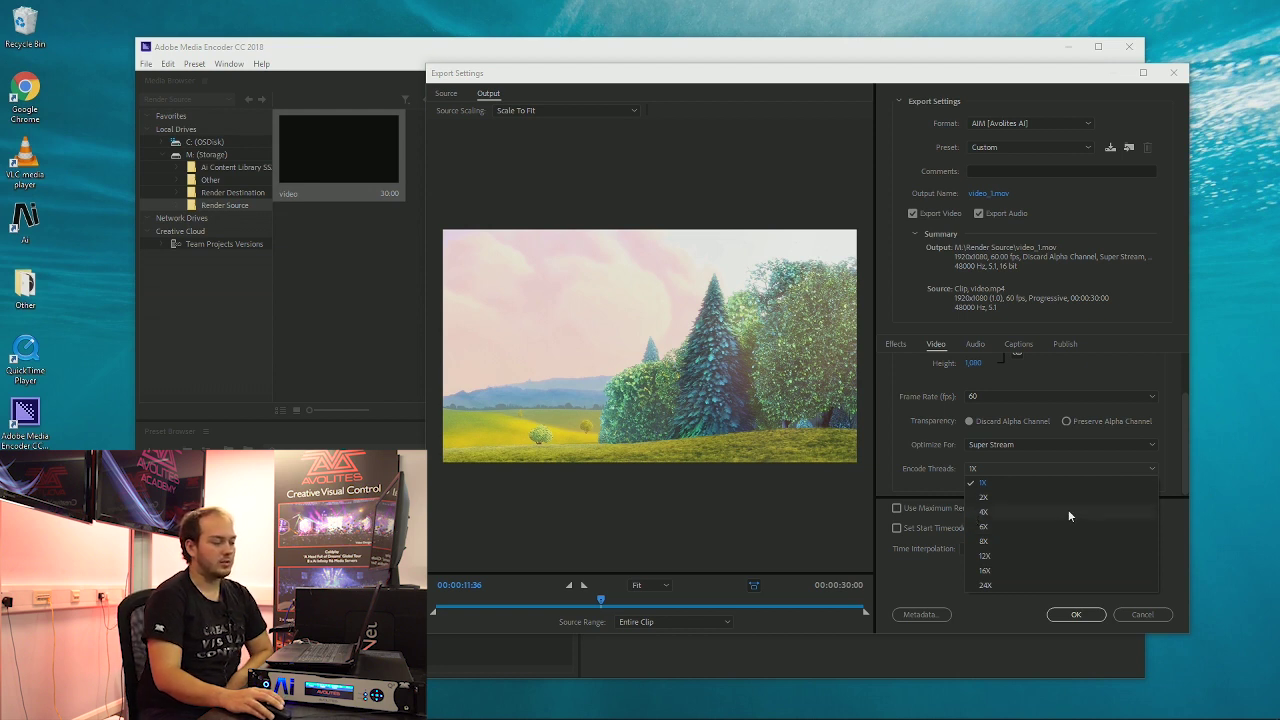
Set Encode Threads to 4X, then review the Audio and Effects tabs before returning to Video
{"action": "left_click", "coordinate": [987, 512]}
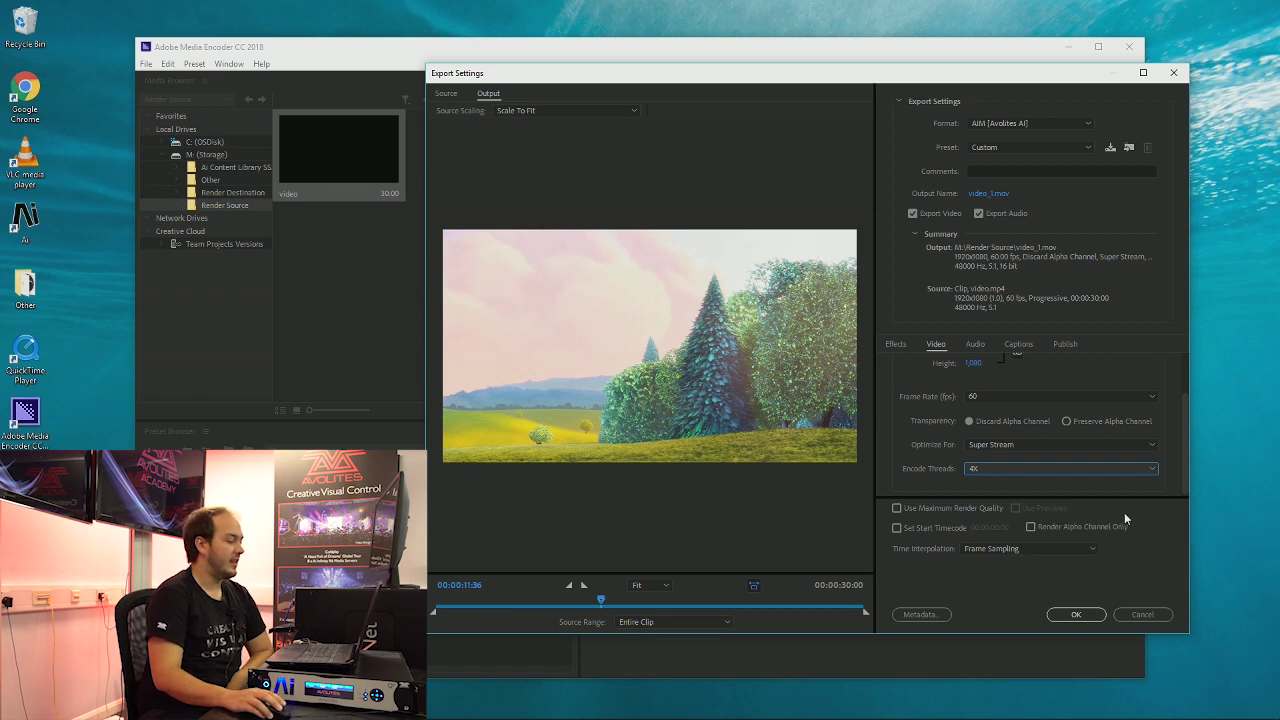
{"action": "left_click", "coordinate": [975, 345]}
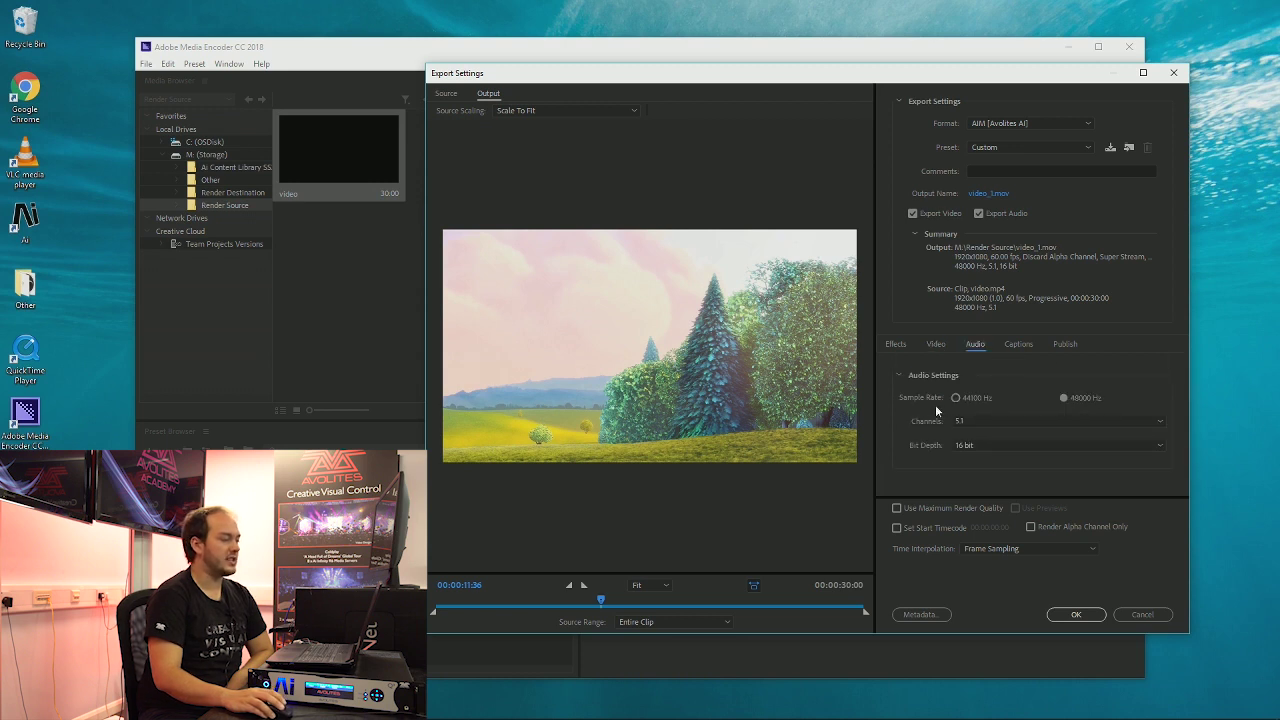
{"action": "left_click", "coordinate": [935, 344]}
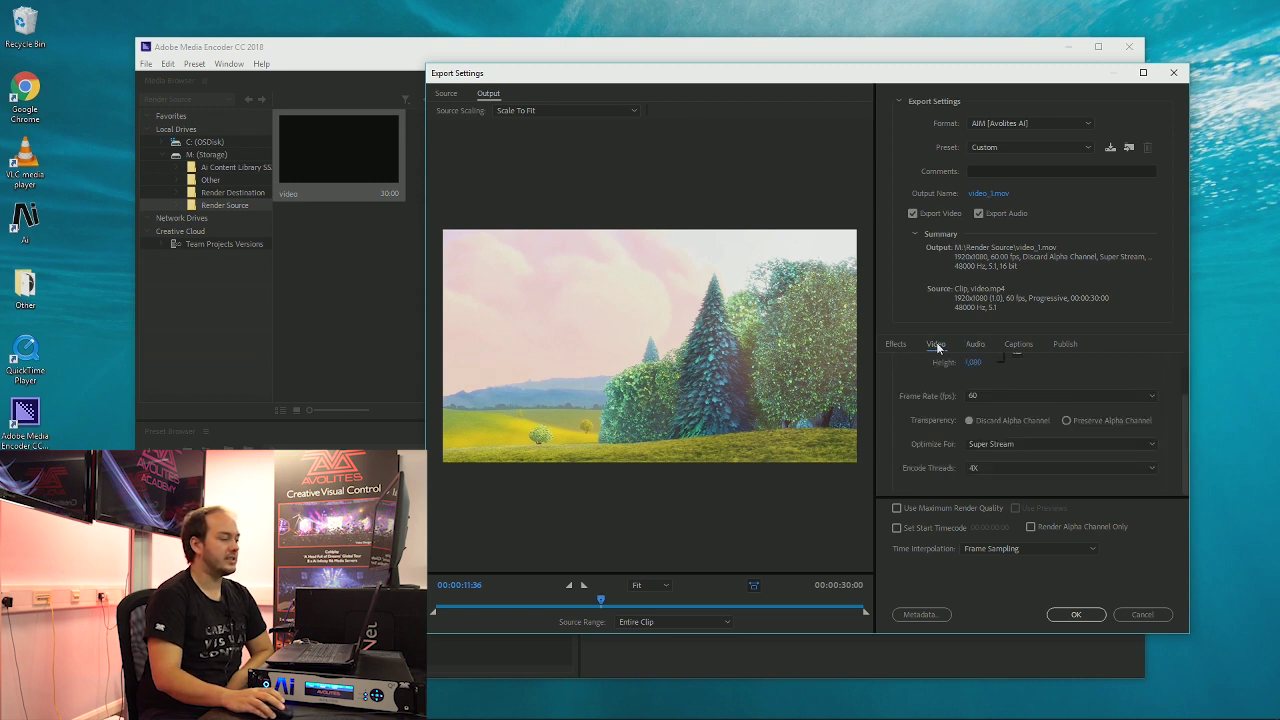
{"action": "mouse_move", "coordinate": [972, 364]}
{"action": "left_mouse_down"}
{"action": "mouse_move", "coordinate": [972, 377]}
{"action": "mouse_move", "coordinate": [953, 364]}
{"action": "left_mouse_up"}
{"action": "left_click", "coordinate": [897, 344]}
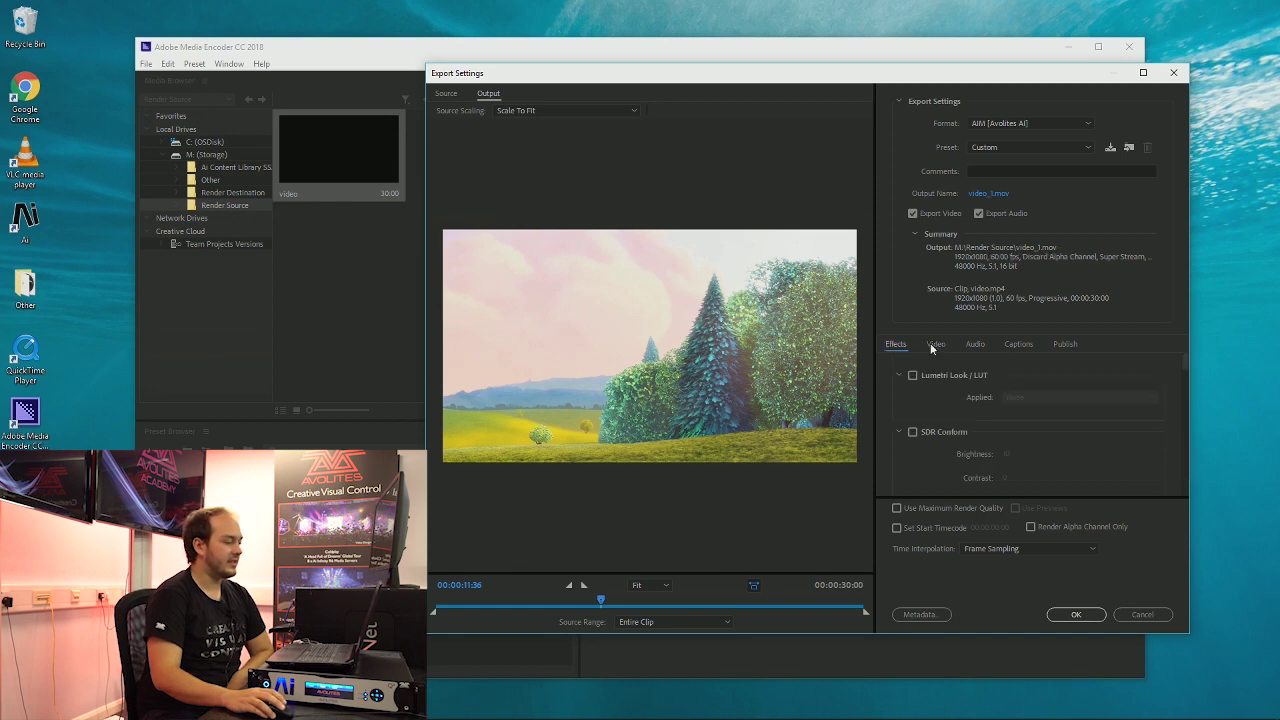
{"action": "left_click", "coordinate": [932, 344]}
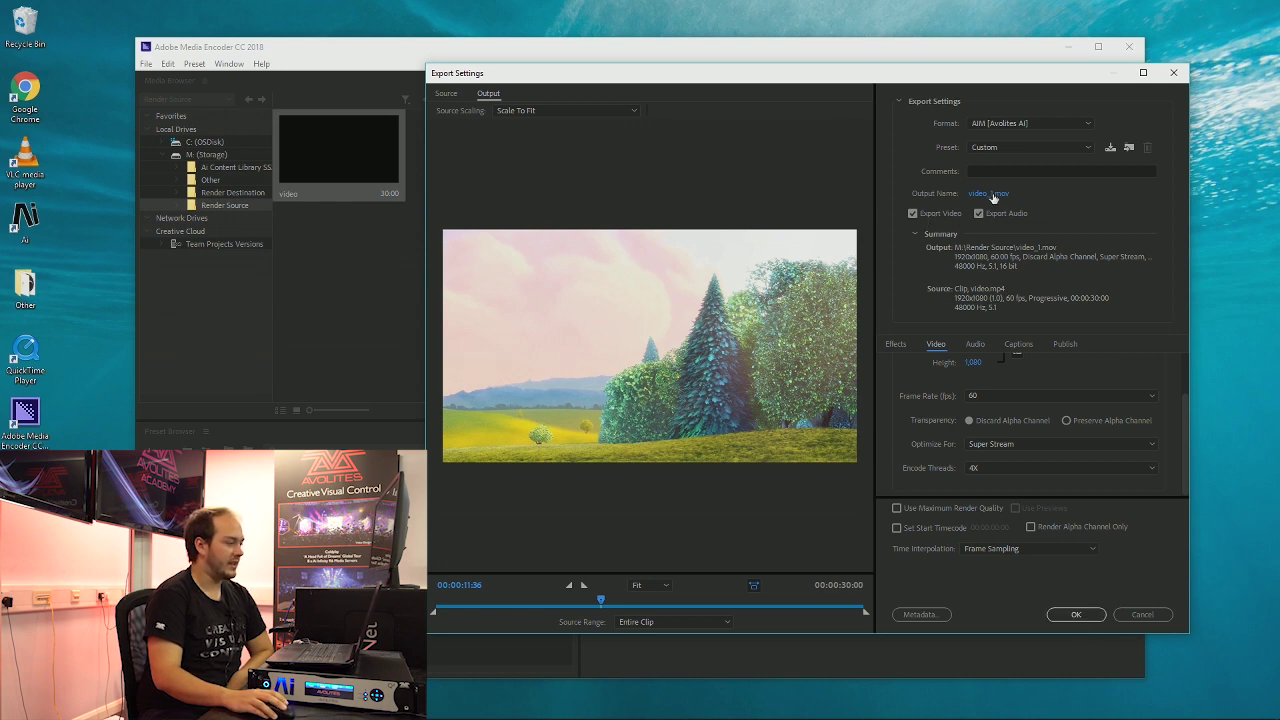
Accept the export settings with OK and start the queue encoding video.mp4
{"action": "left_click", "coordinate": [1076, 615]}
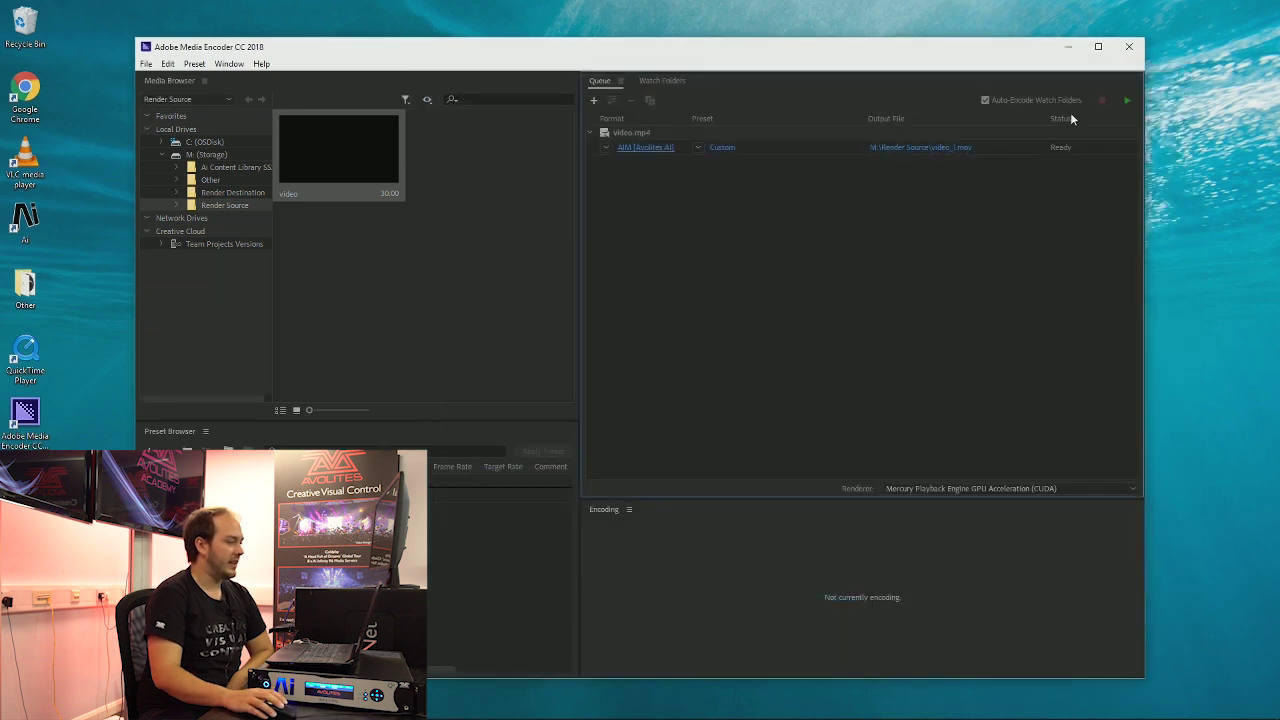
{"action": "left_click", "coordinate": [1125, 101]}
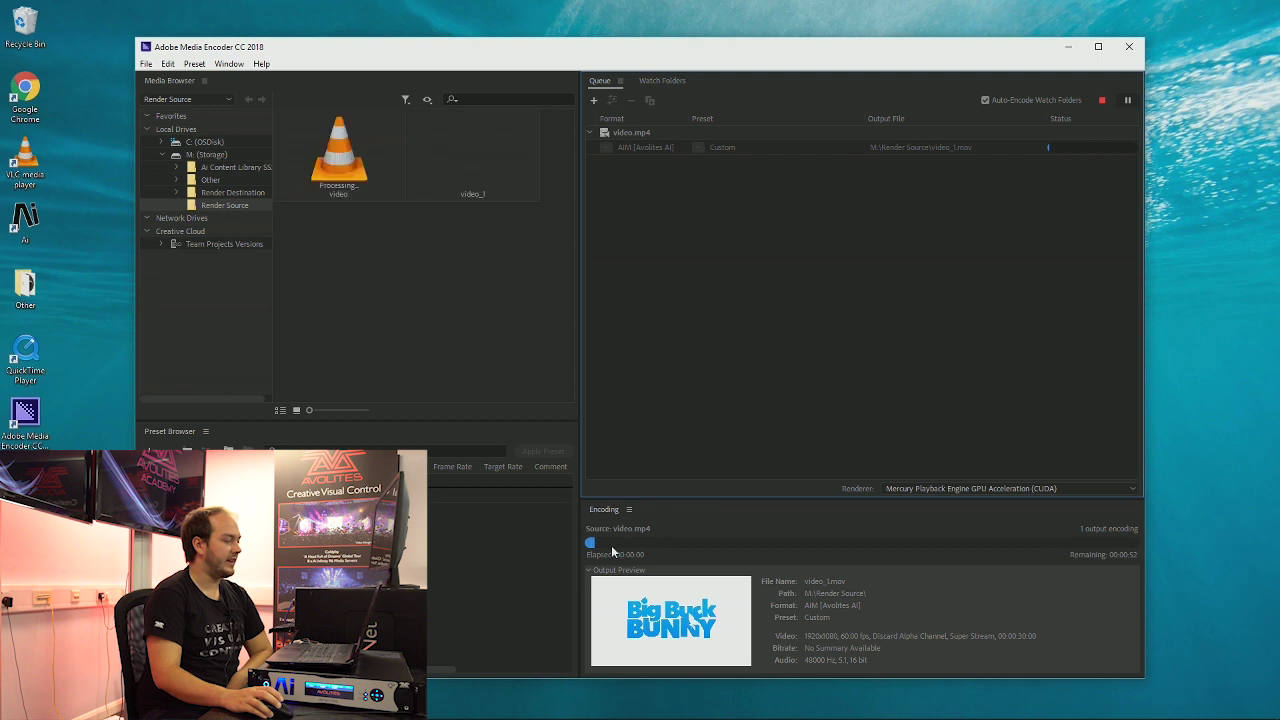